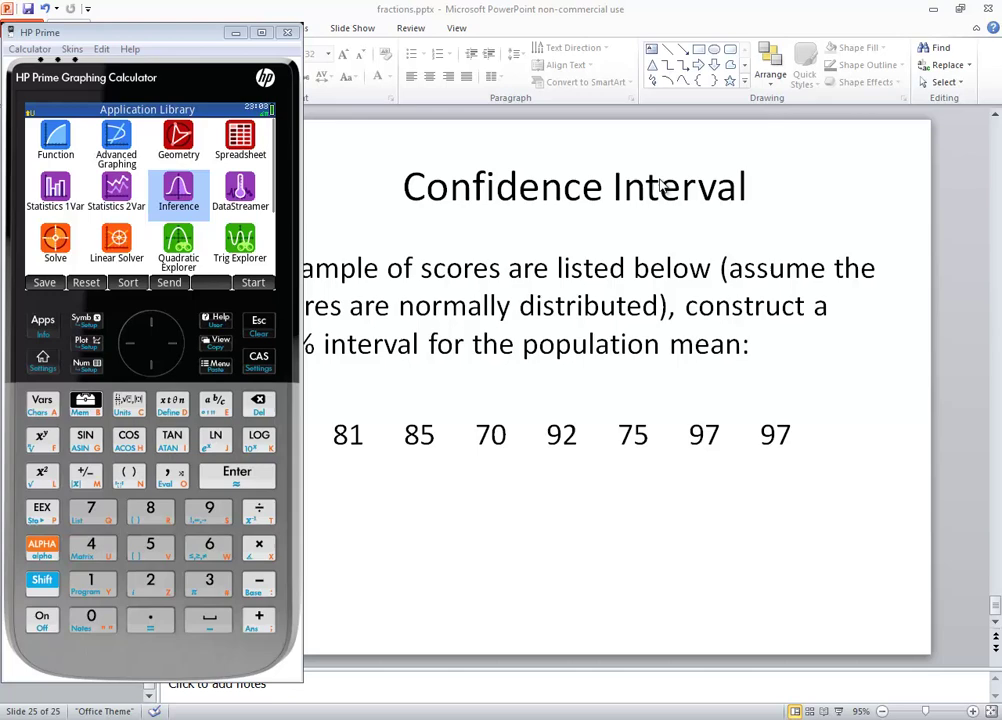
- Highlight 'interval' and 'population mean' in the slide 25 question
{"action": "left_click", "coordinate": [780, 248]}
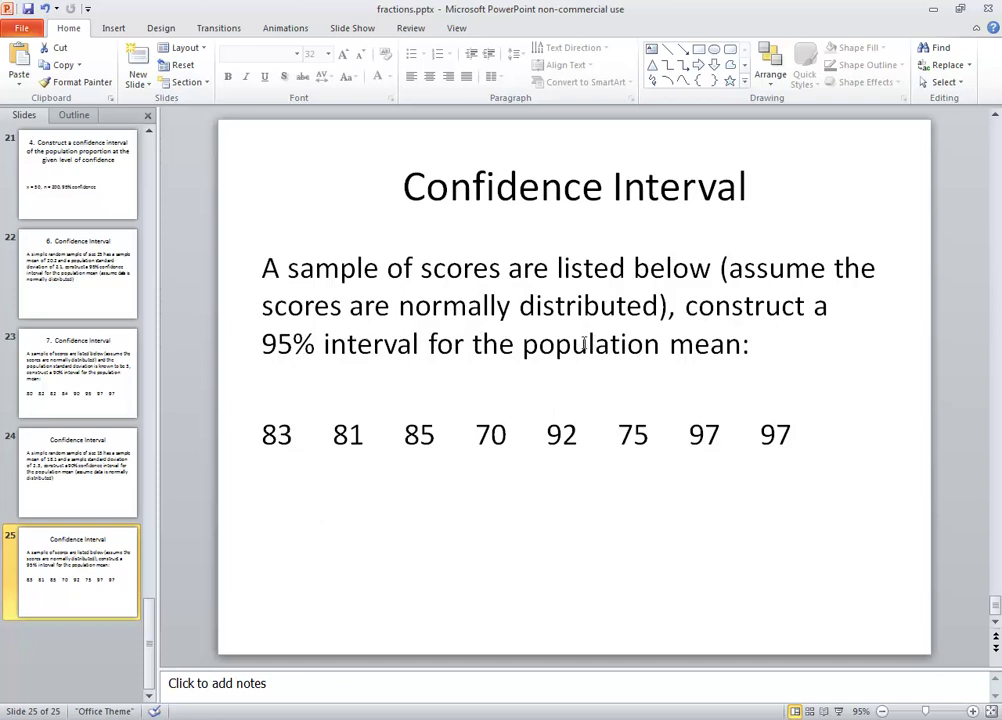
{"action": "left_click_drag", "start_coordinate": [347, 343], "coordinate": [418, 337]}
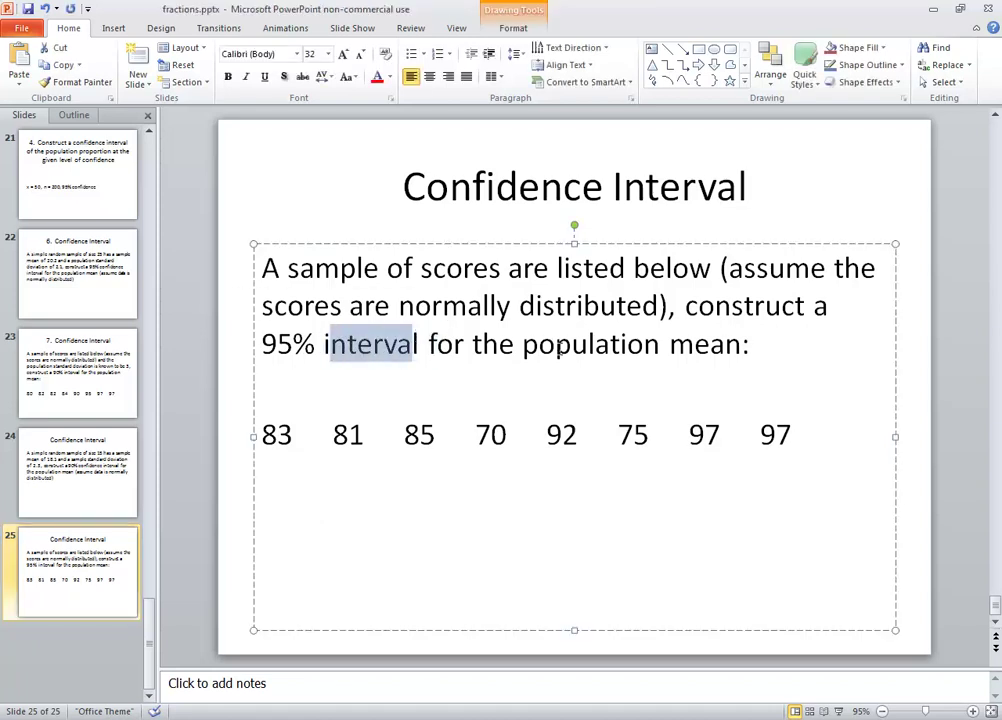
{"action": "left_click_drag", "start_coordinate": [523, 345], "coordinate": [717, 347]}
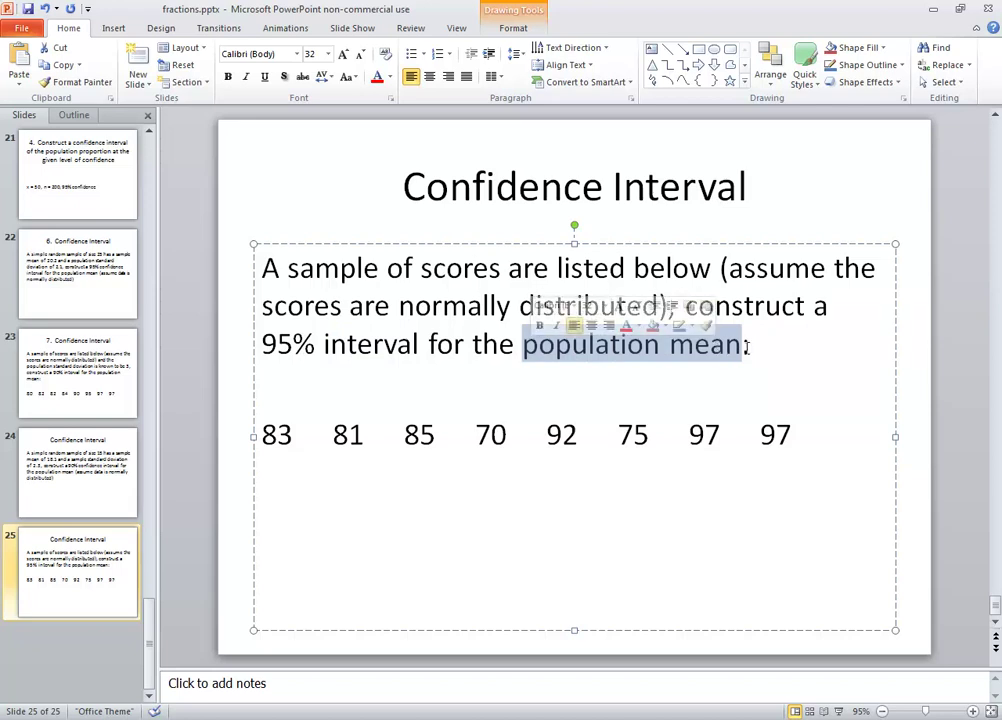
- Highlight the scores from 70 to the last 97, then return to the HP Prime calculator
{"action": "left_click", "coordinate": [804, 443]}
{"action": "left_click_drag", "start_coordinate": [804, 443], "coordinate": [469, 448]}
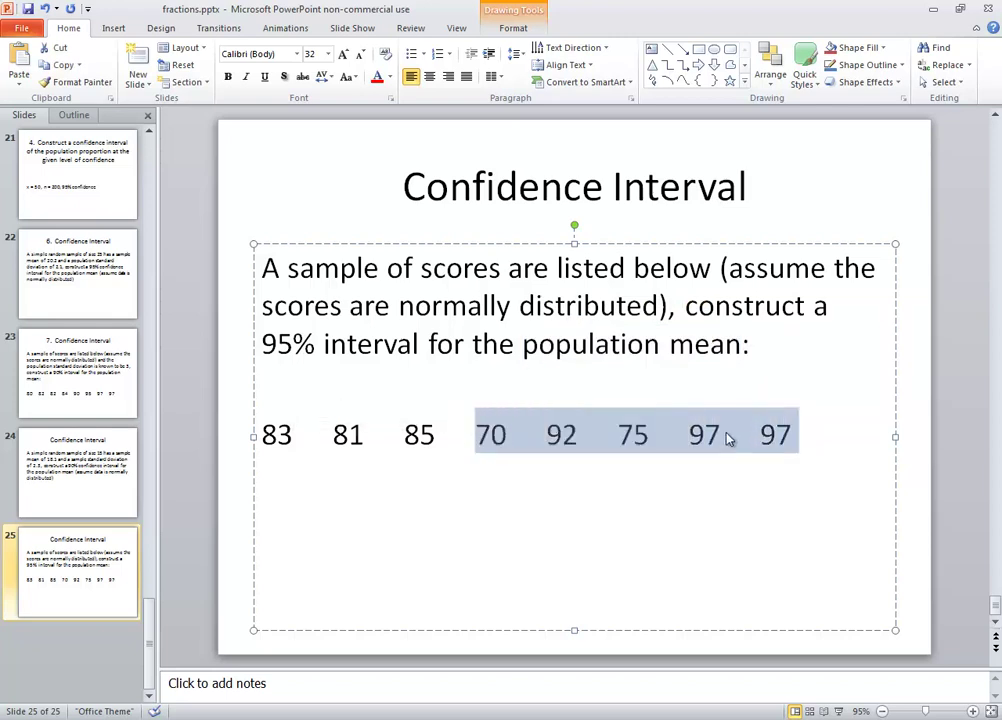
{"action": "left_click", "coordinate": [669, 481]}
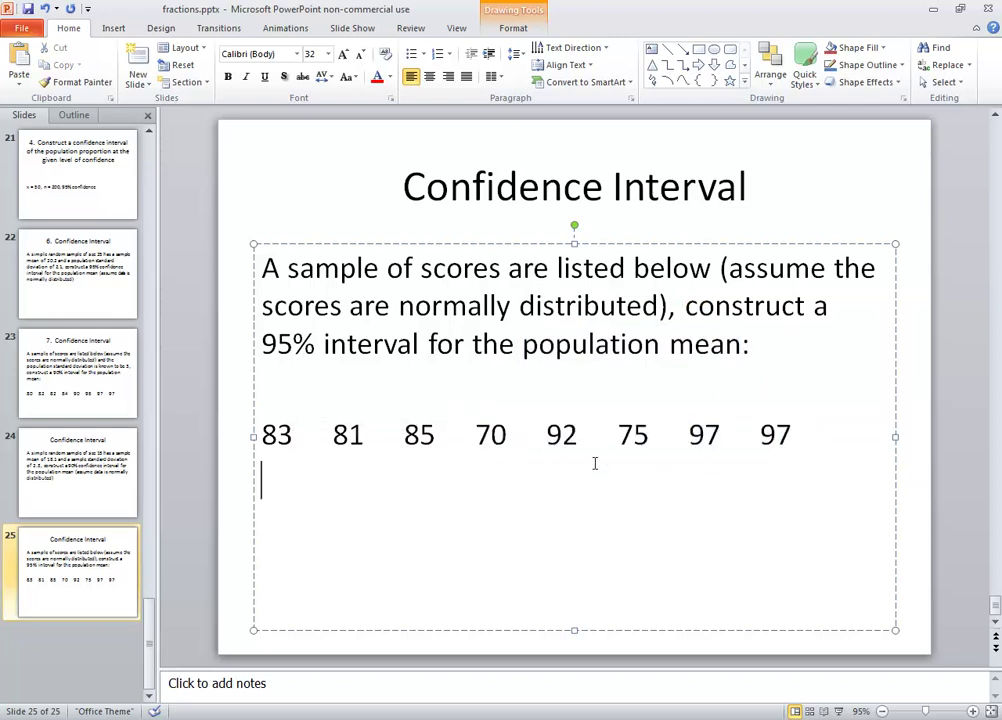
{"action": "key", "text": "alt+Tab"}
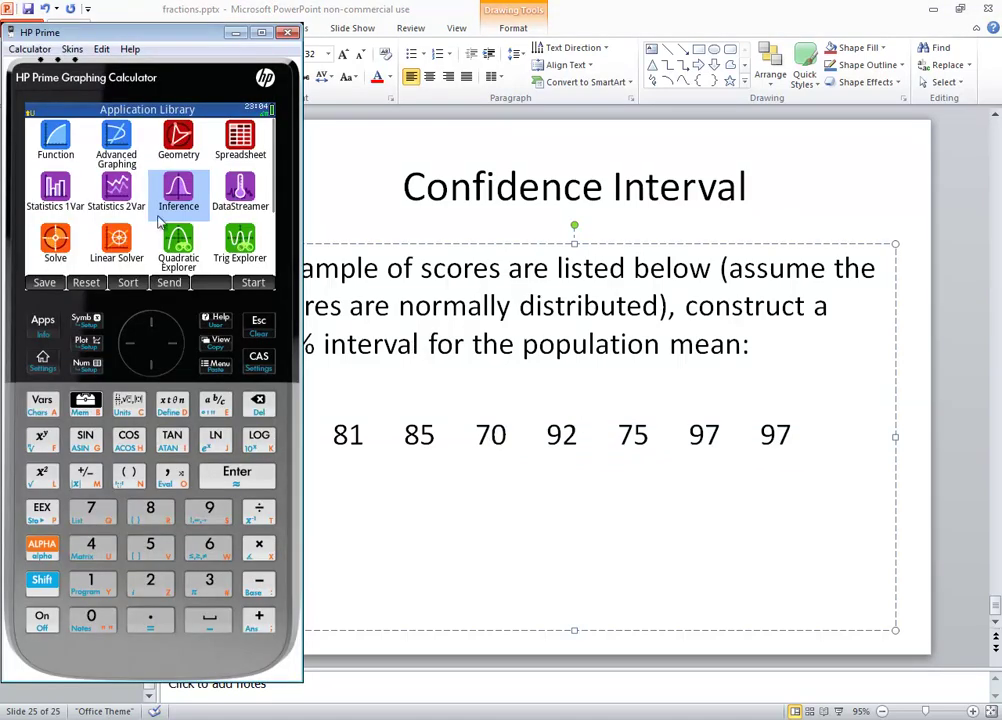
- Open the Statistics 1Var app's Numeric View data table
{"action": "left_click", "coordinate": [42, 325]}
{"action": "left_click", "coordinate": [136, 345]}
{"action": "left_click", "coordinate": [136, 345]}
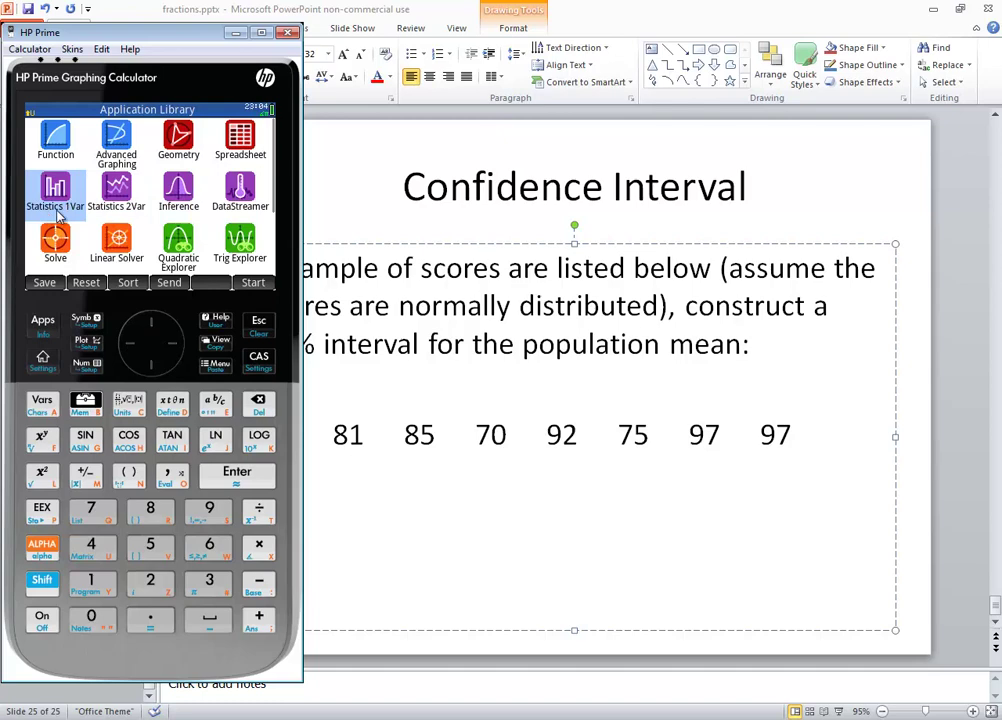
{"action": "left_click", "coordinate": [238, 487]}
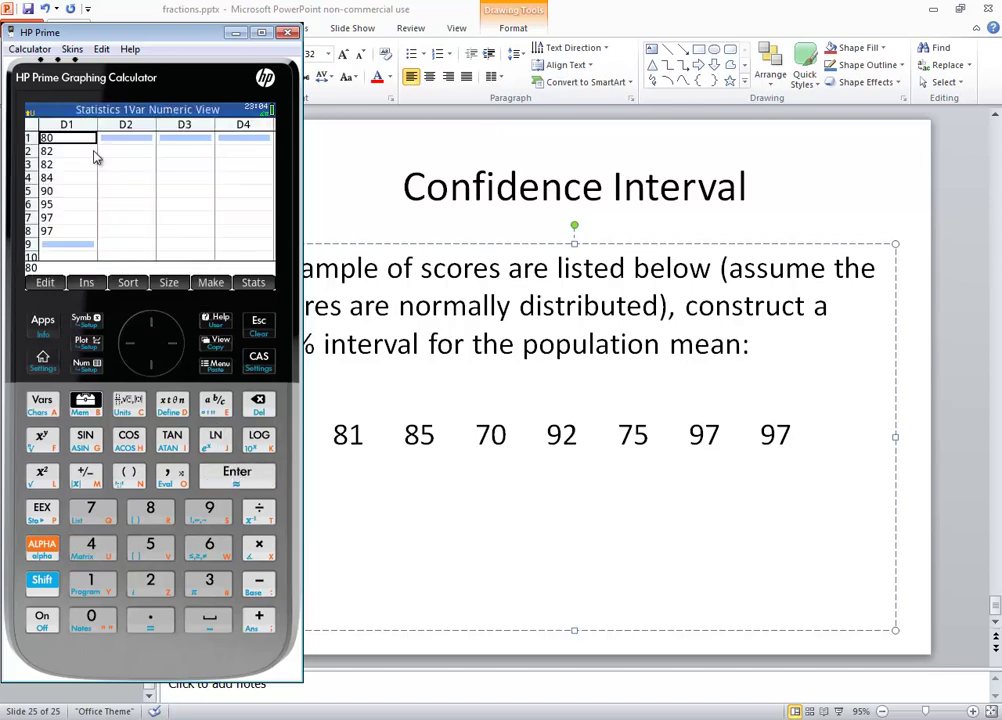
- Delete all old values, from 80 to the last 97, leaving column D1 empty
{"action": "left_click", "coordinate": [258, 404]}
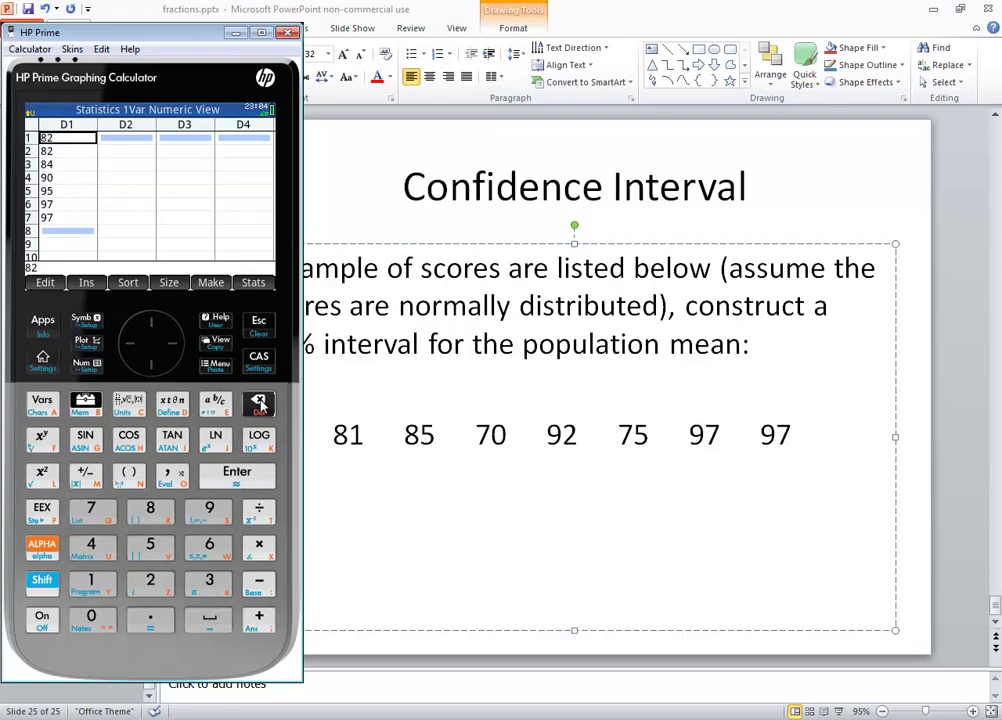
{"action": "left_click", "coordinate": [258, 404]}
{"action": "left_click", "coordinate": [258, 404]}
{"action": "left_click", "coordinate": [258, 404]}
{"action": "left_click", "coordinate": [258, 404]}
{"action": "left_click", "coordinate": [259, 404]}
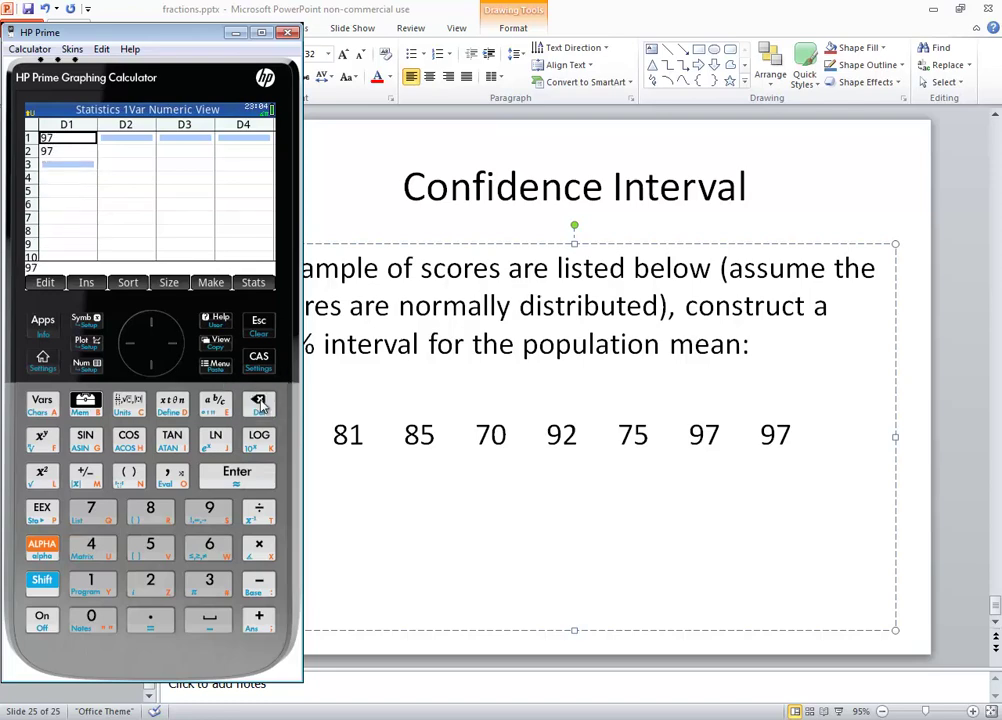
{"action": "left_click", "coordinate": [259, 404]}
{"action": "left_click", "coordinate": [259, 404]}
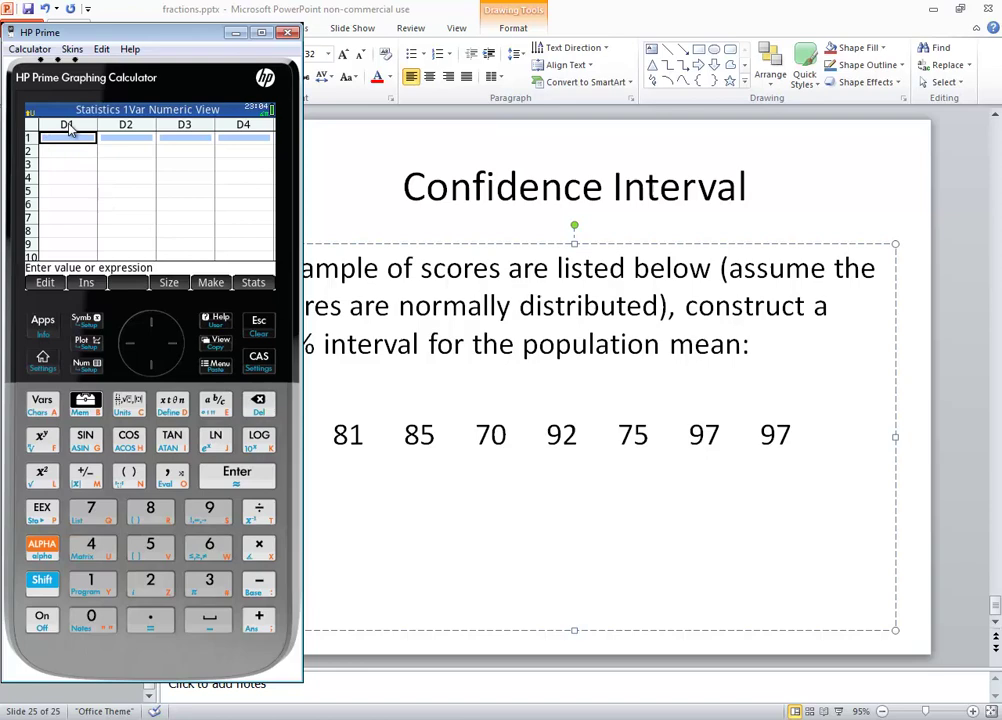
- After checking the slide, enter 83, 81, 85 and 70 into rows 1-4 of D1
{"action": "key", "text": "alt+Tab"}
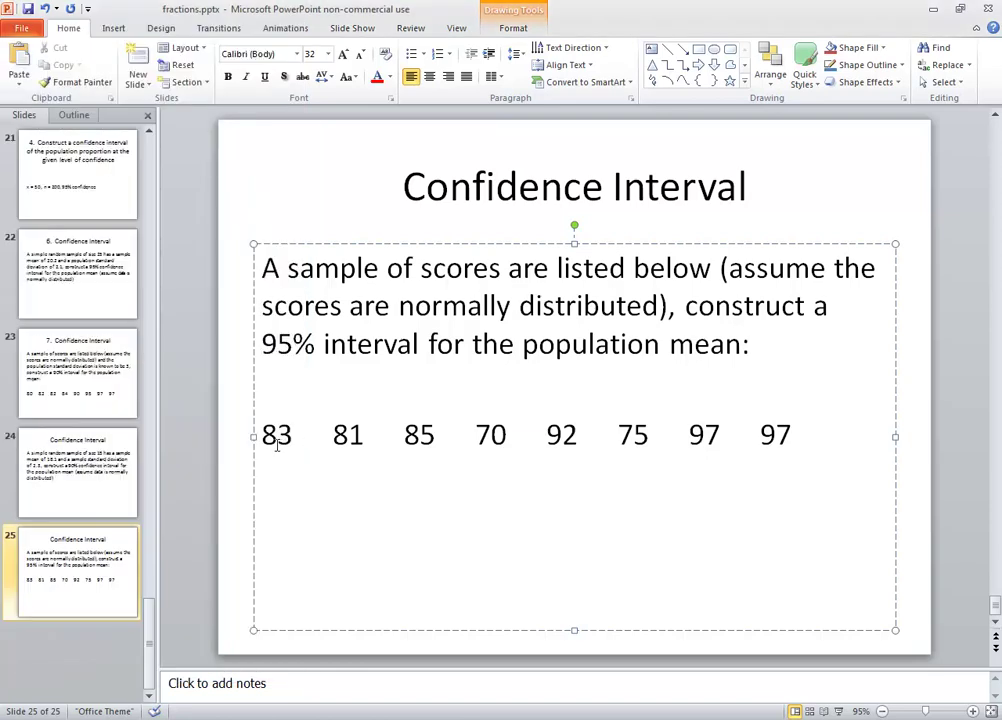
{"action": "key", "text": "alt+Tab"}
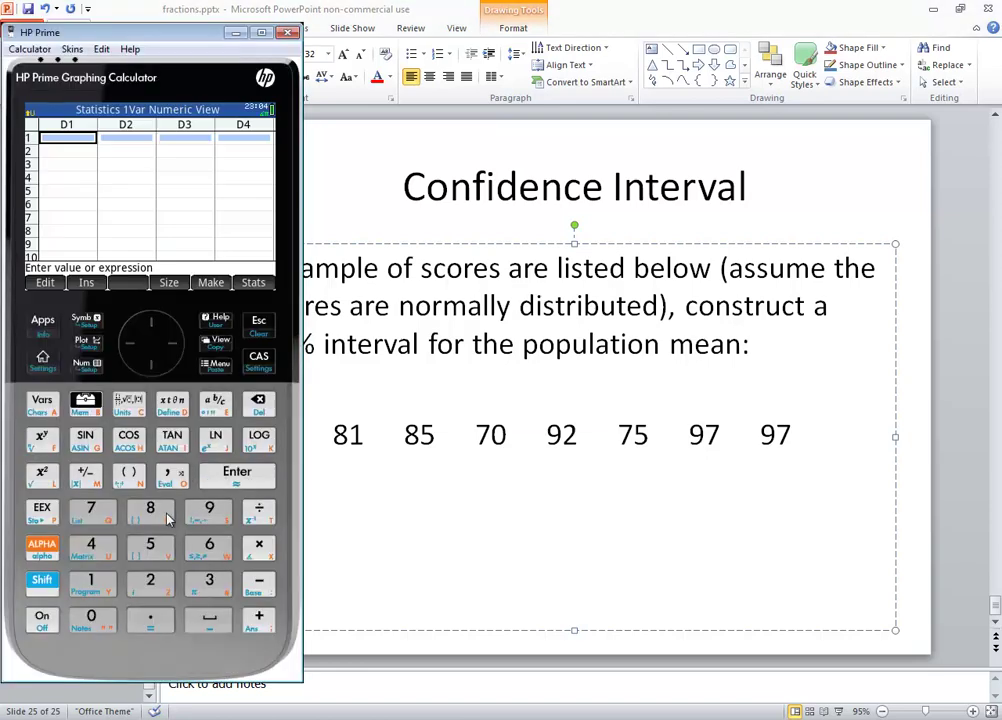
{"action": "left_click", "coordinate": [168, 517]}
{"action": "left_click", "coordinate": [206, 584]}
{"action": "left_click", "coordinate": [218, 486]}
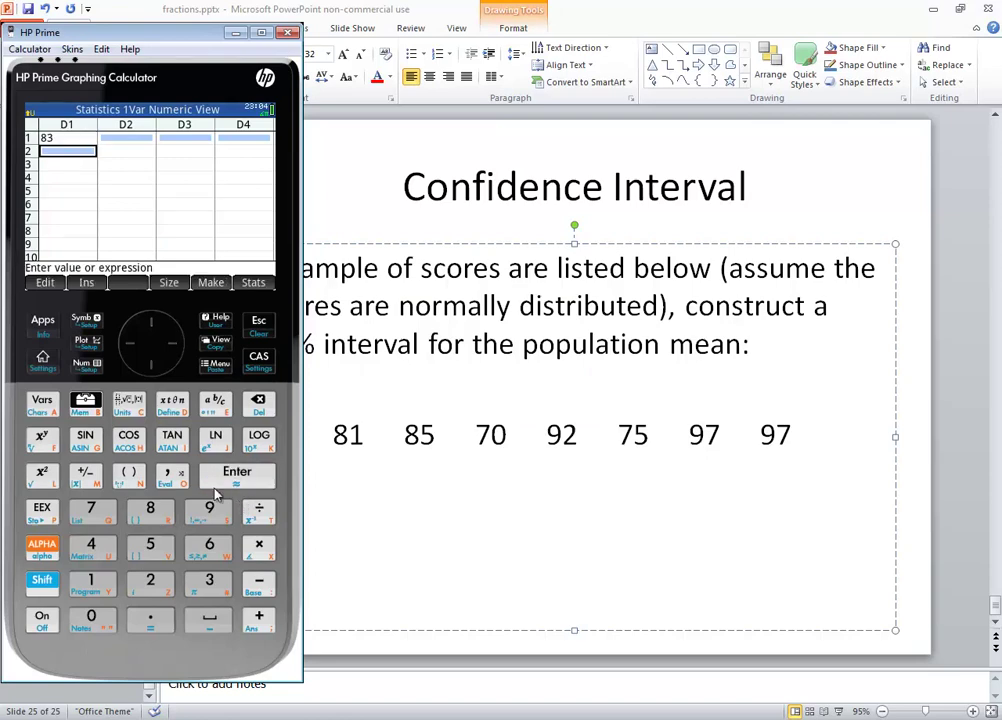
{"action": "left_click", "coordinate": [150, 510]}
{"action": "left_click", "coordinate": [88, 582]}
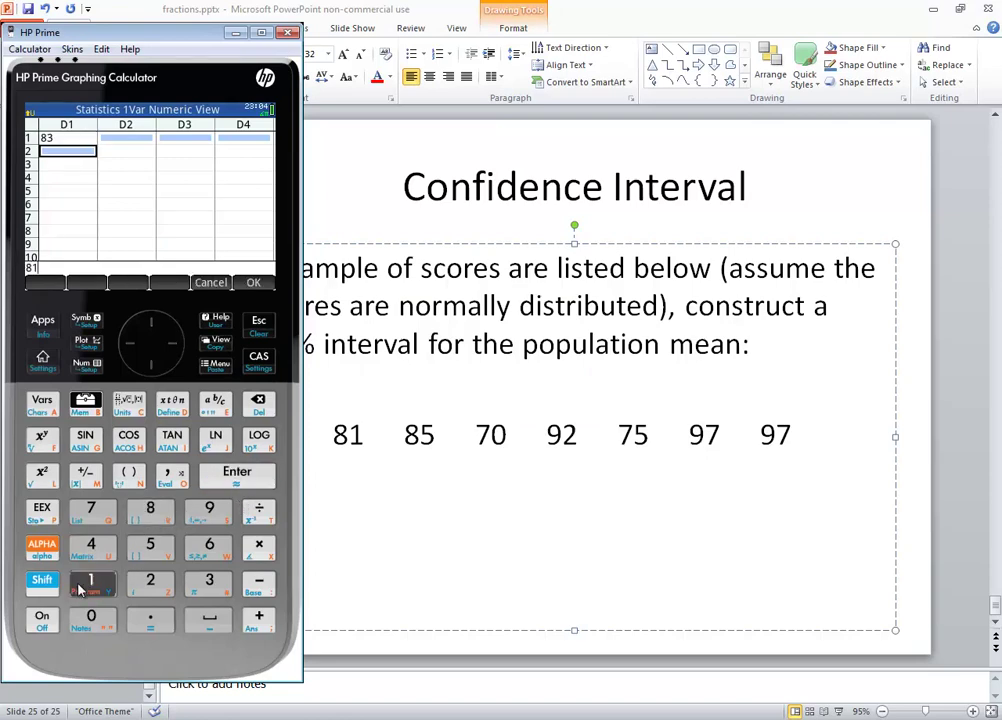
{"action": "left_click", "coordinate": [230, 472]}
{"action": "left_click", "coordinate": [150, 510]}
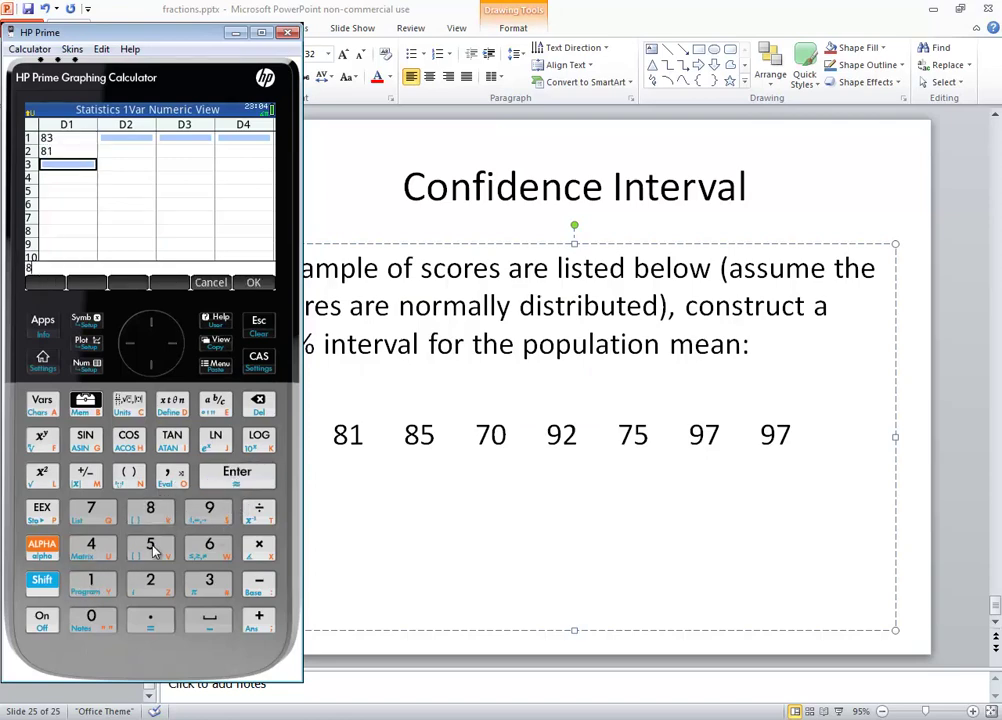
{"action": "left_click", "coordinate": [151, 546]}
{"action": "left_click", "coordinate": [232, 472]}
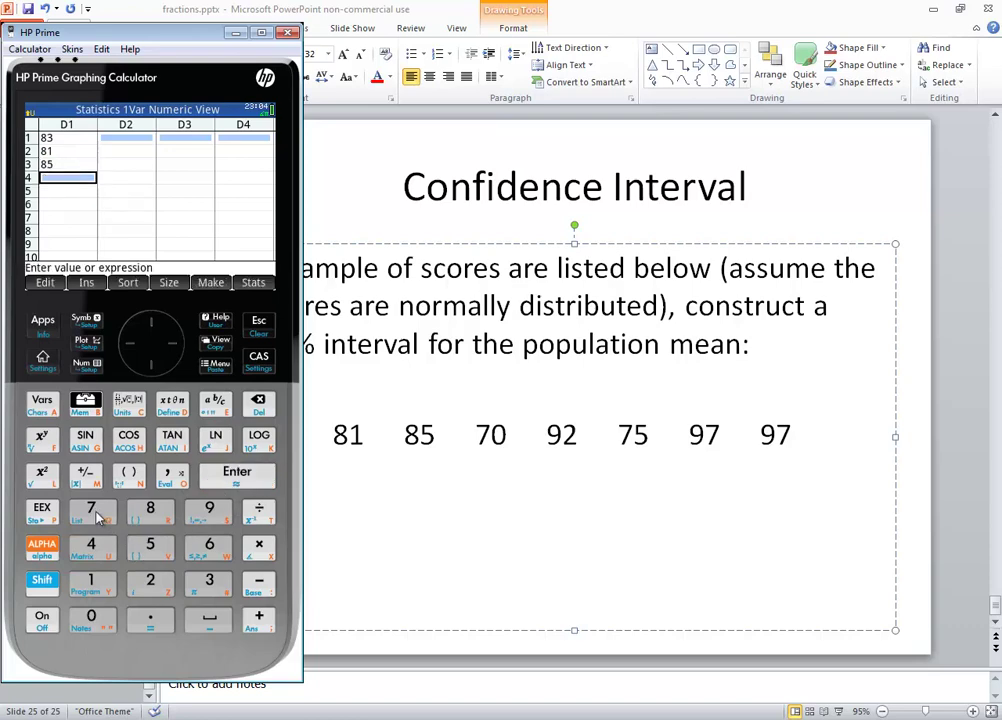
{"action": "left_click", "coordinate": [97, 513]}
{"action": "left_click", "coordinate": [91, 616]}
{"action": "left_click", "coordinate": [238, 476]}
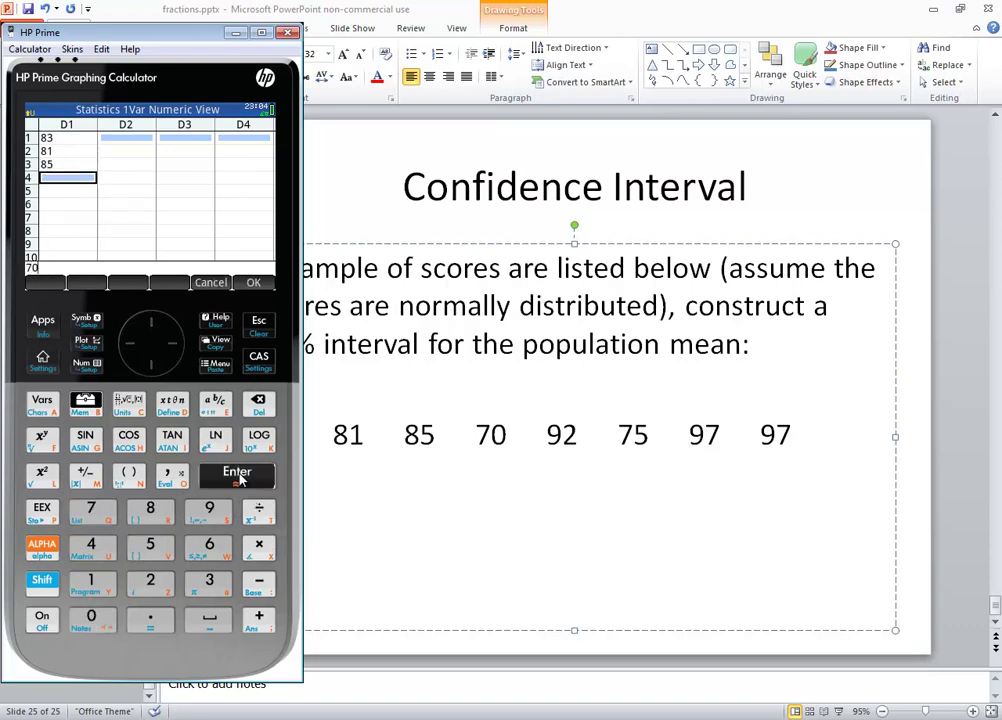
- Enter 92, 75, 97 and 97 into rows 5-8 of D1
{"action": "left_click", "coordinate": [209, 510]}
{"action": "left_click", "coordinate": [150, 580]}
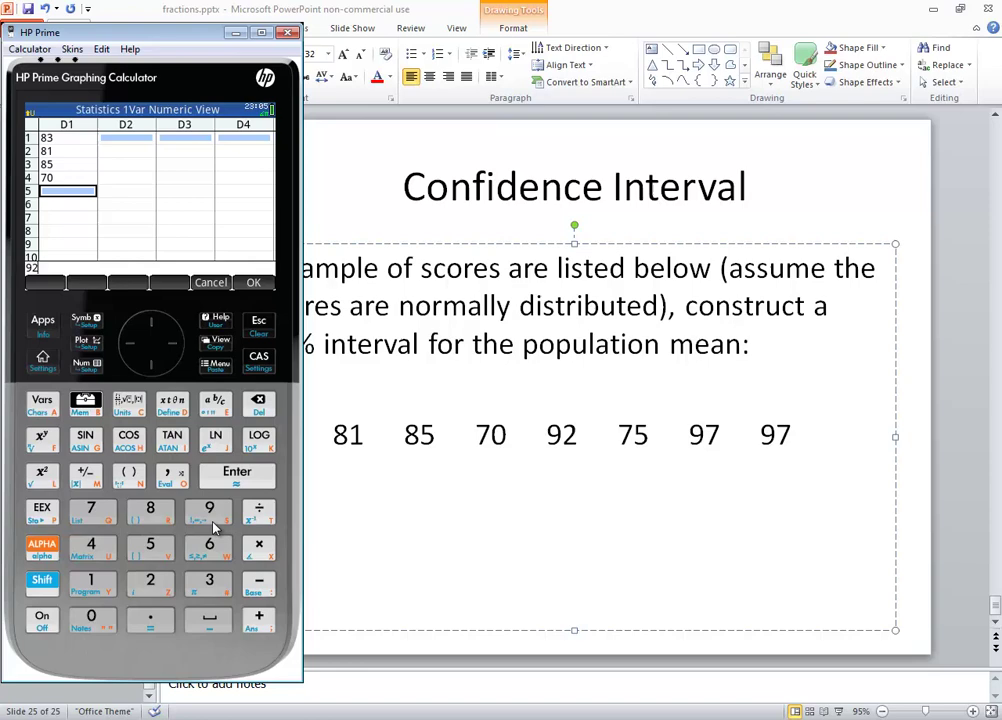
{"action": "key", "text": "Return"}
{"action": "left_click", "coordinate": [113, 518]}
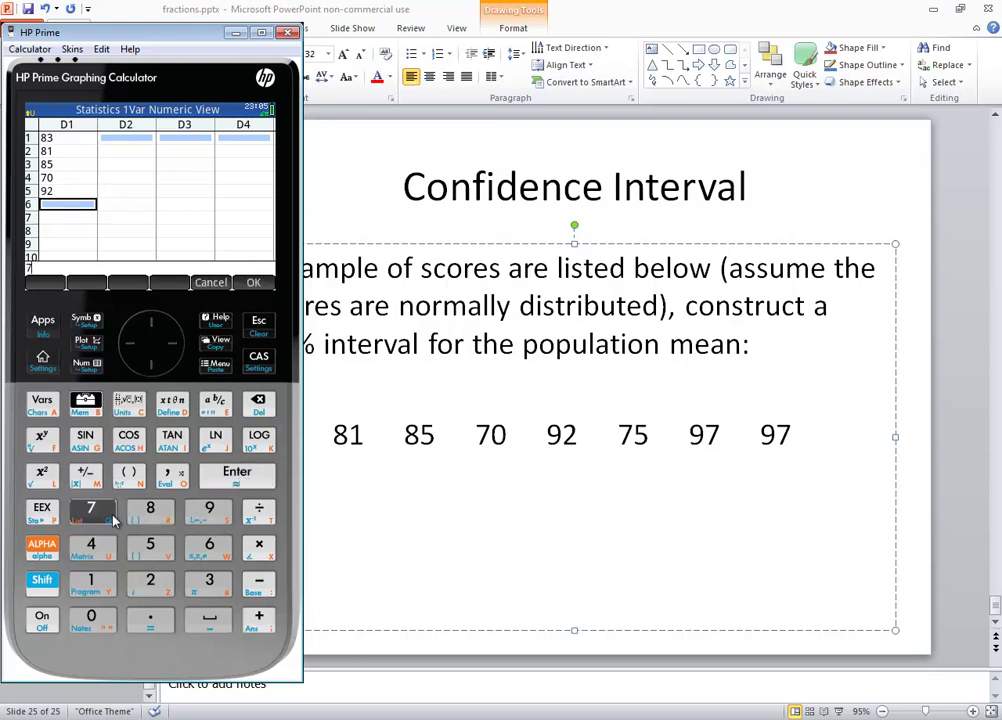
{"action": "left_click", "coordinate": [148, 543]}
{"action": "key", "text": "Return"}
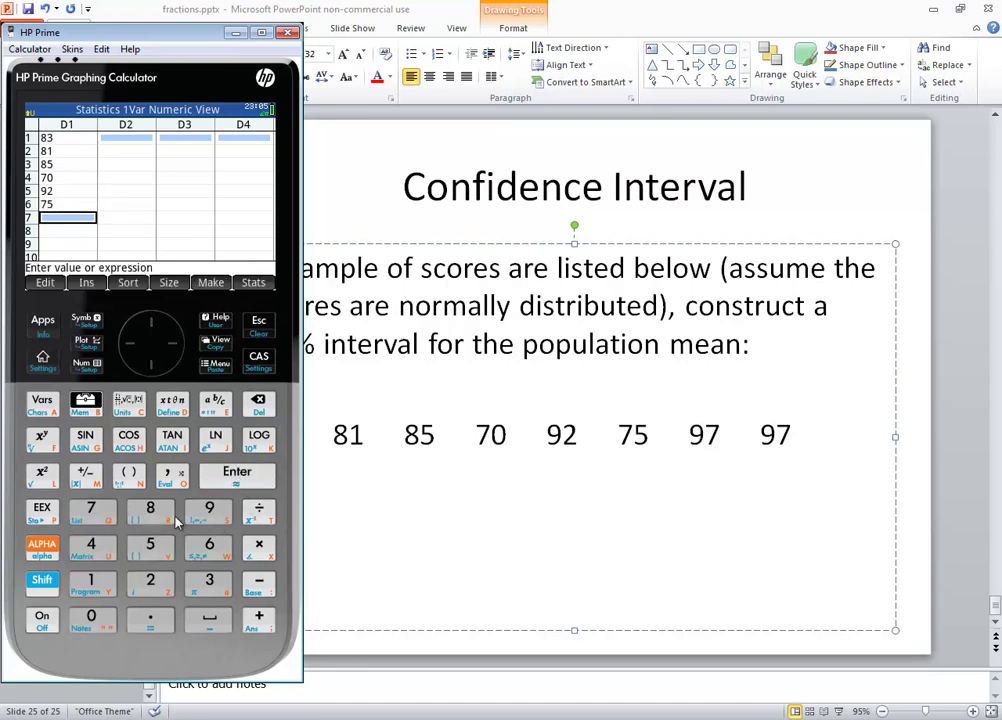
{"action": "left_click", "coordinate": [208, 508]}
{"action": "left_click", "coordinate": [92, 512]}
{"action": "left_click", "coordinate": [224, 478]}
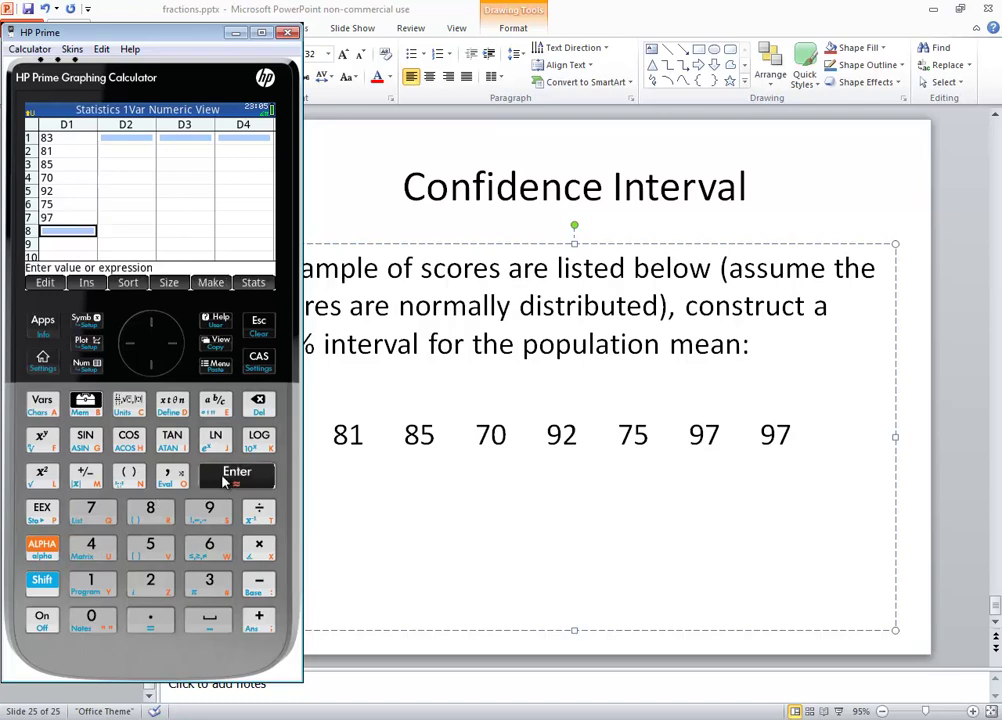
{"action": "type", "text": "97"}
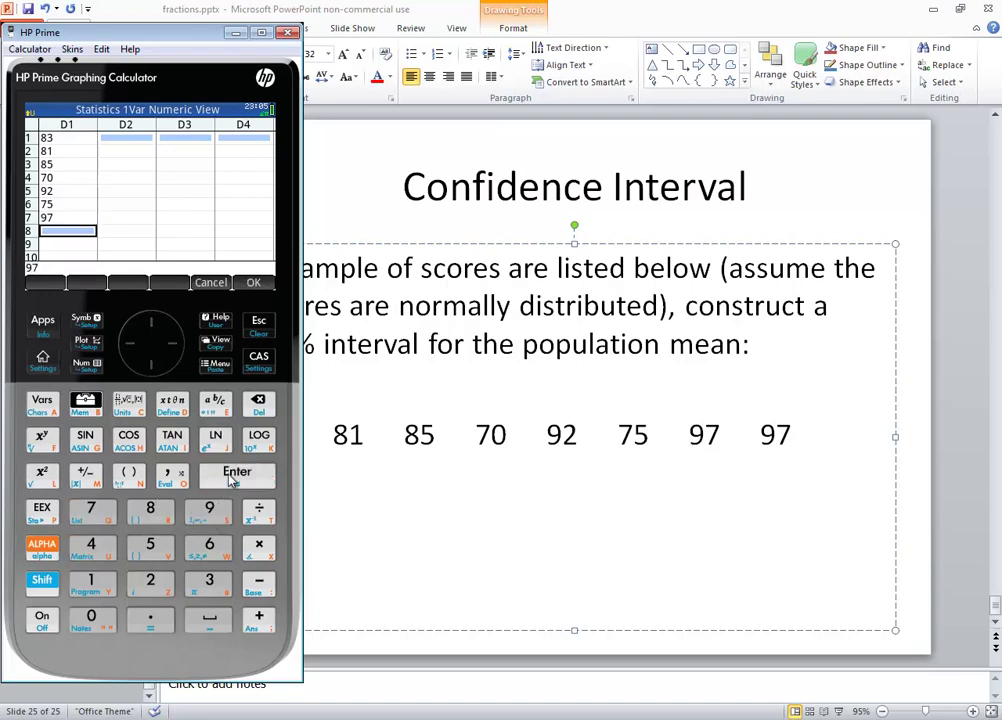
{"action": "left_click", "coordinate": [230, 478]}
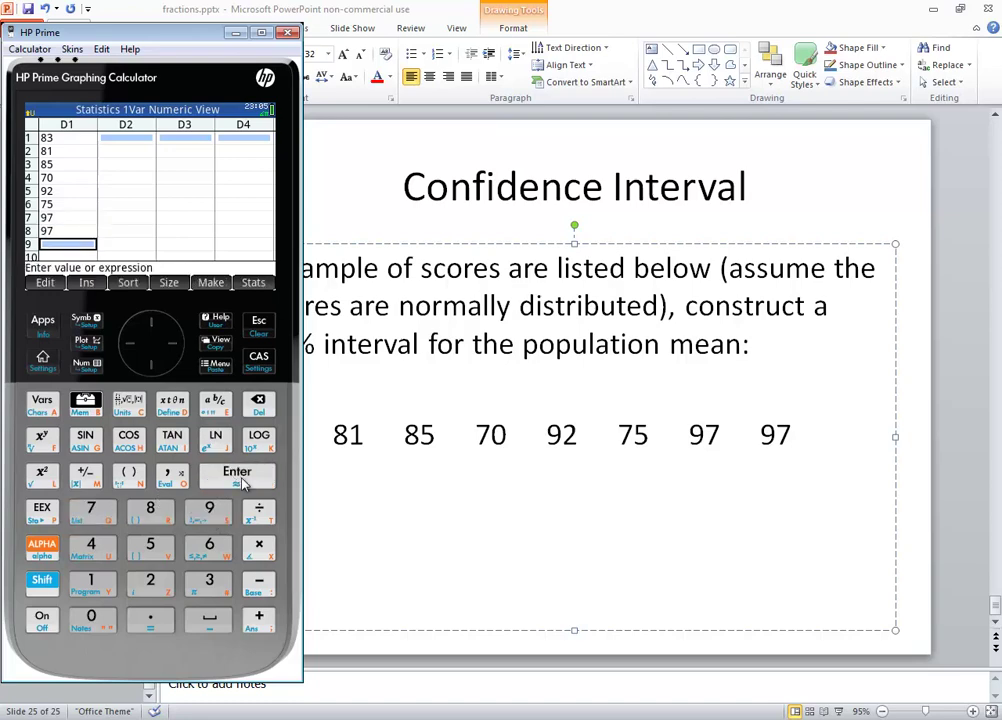
- Step back up column D1 to row 1, rechecking each score
{"action": "left_click", "coordinate": [160, 327]}
{"action": "left_click", "coordinate": [160, 327]}
{"action": "left_click", "coordinate": [160, 328]}
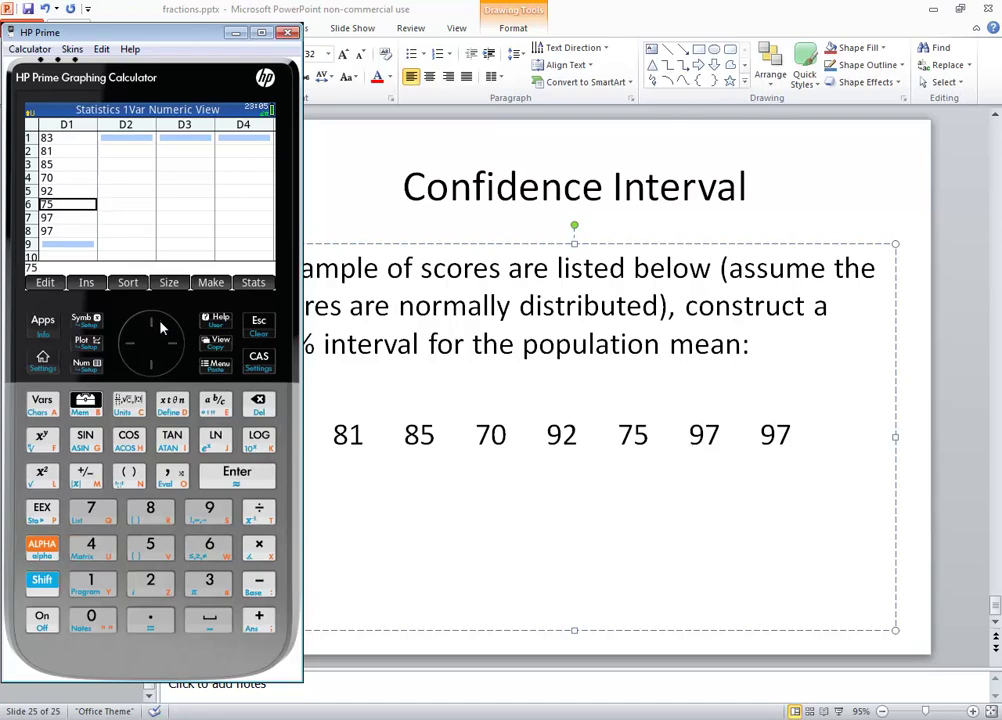
{"action": "left_click", "coordinate": [160, 327]}
{"action": "left_click", "coordinate": [160, 327]}
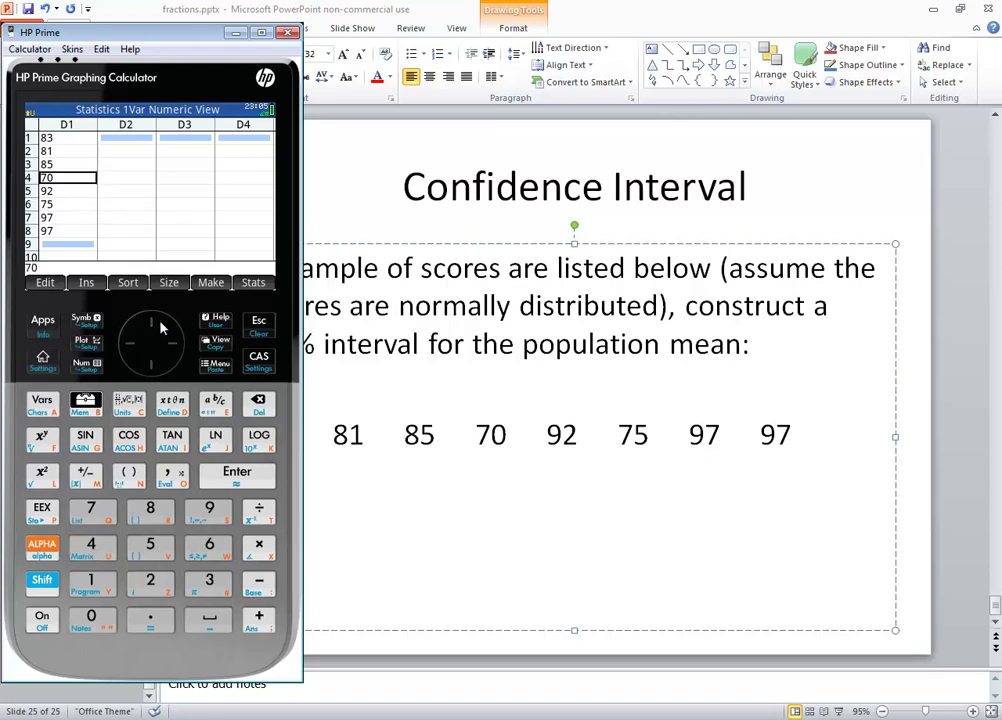
{"action": "left_click", "coordinate": [160, 327]}
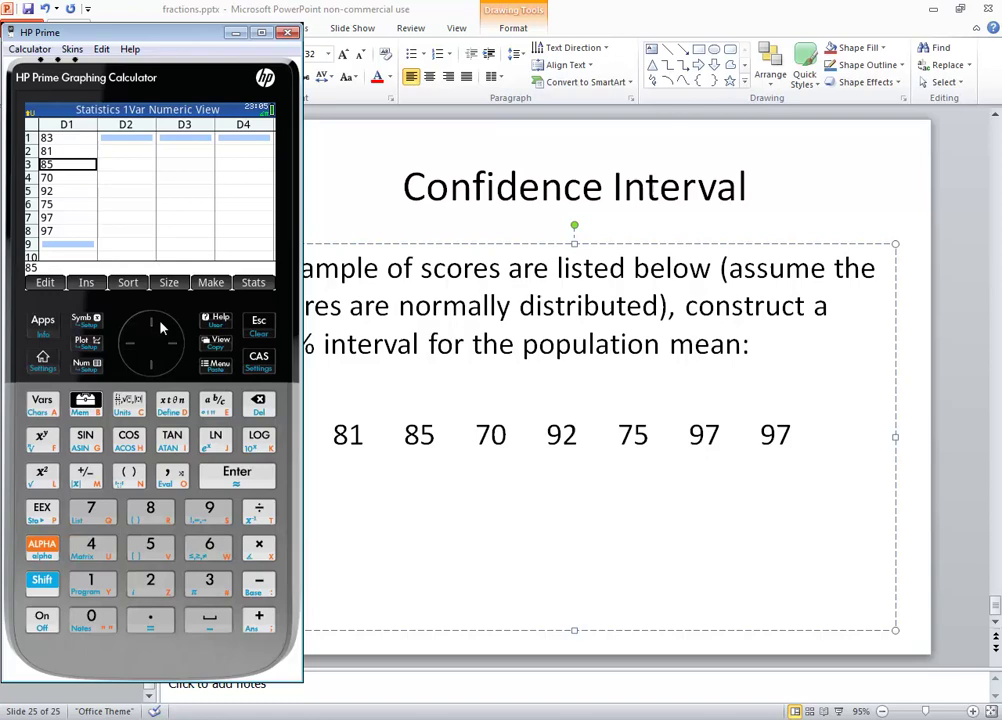
{"action": "left_click", "coordinate": [160, 327]}
{"action": "left_click", "coordinate": [160, 327]}
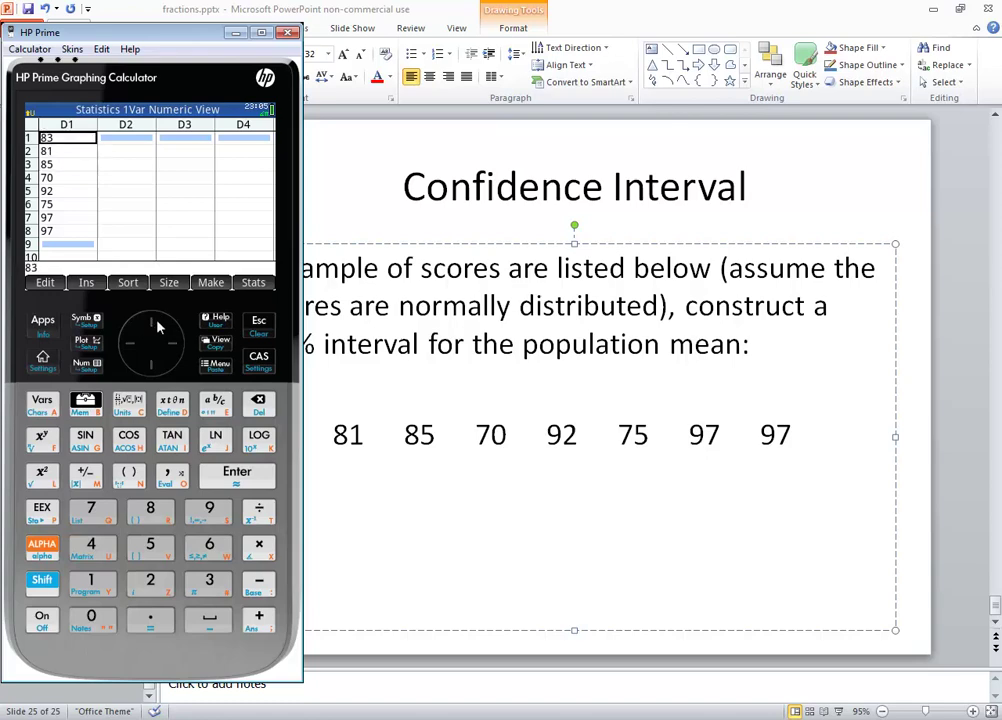
{"action": "left_click", "coordinate": [254, 284]}
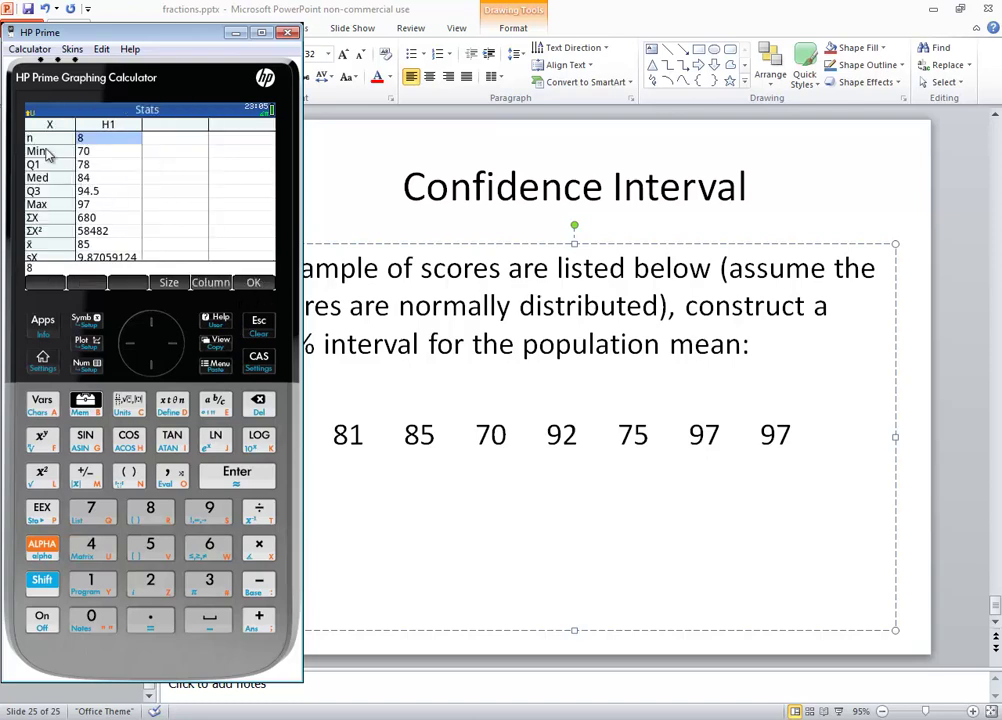
{"action": "left_click", "coordinate": [150, 365]}
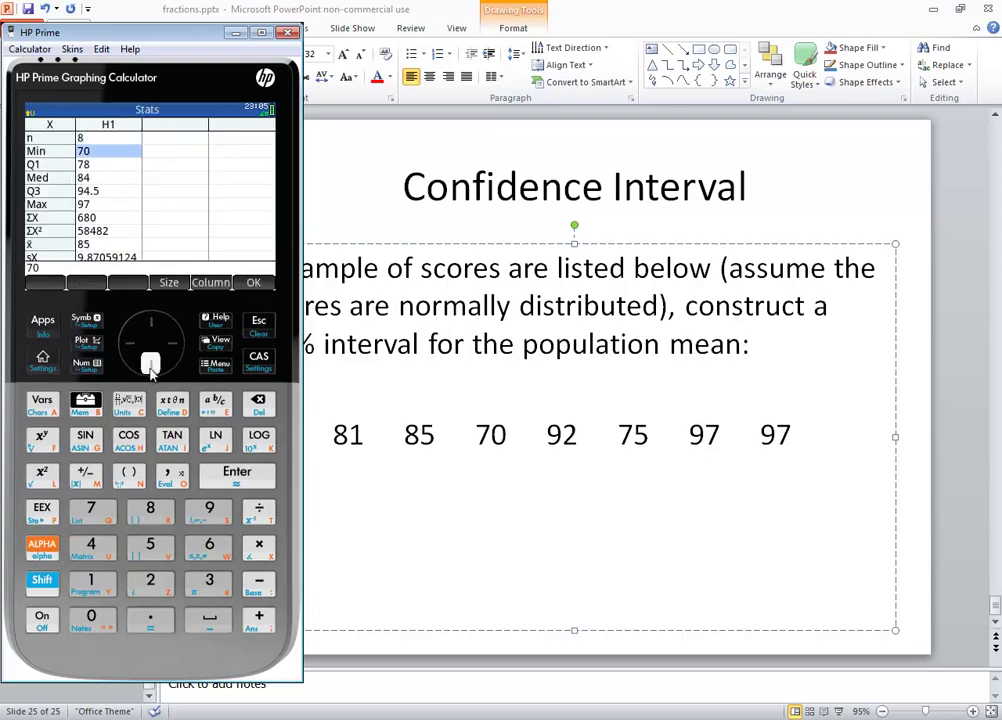
{"action": "left_click", "coordinate": [150, 365]}
{"action": "left_click", "coordinate": [150, 365]}
{"action": "left_click", "coordinate": [150, 365]}
{"action": "left_click", "coordinate": [150, 365]}
{"action": "left_click", "coordinate": [150, 365]}
{"action": "left_click", "coordinate": [150, 365]}
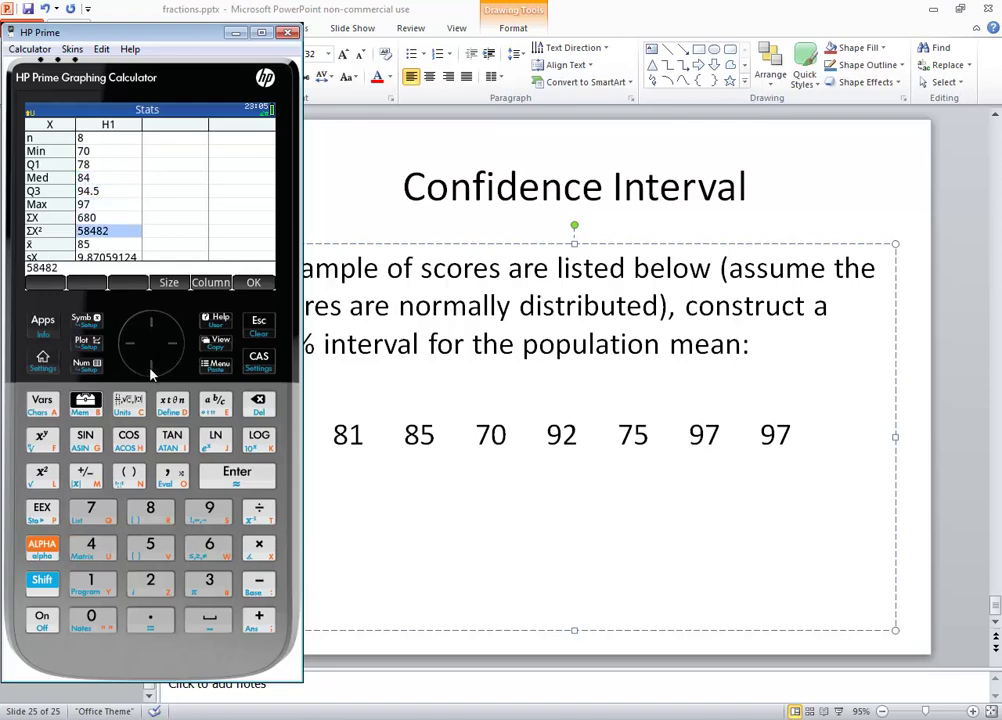
{"action": "left_click", "coordinate": [150, 365]}
{"action": "left_click", "coordinate": [150, 365]}
{"action": "left_click", "coordinate": [150, 365]}
{"action": "left_click", "coordinate": [150, 365]}
{"action": "left_click", "coordinate": [150, 365]}
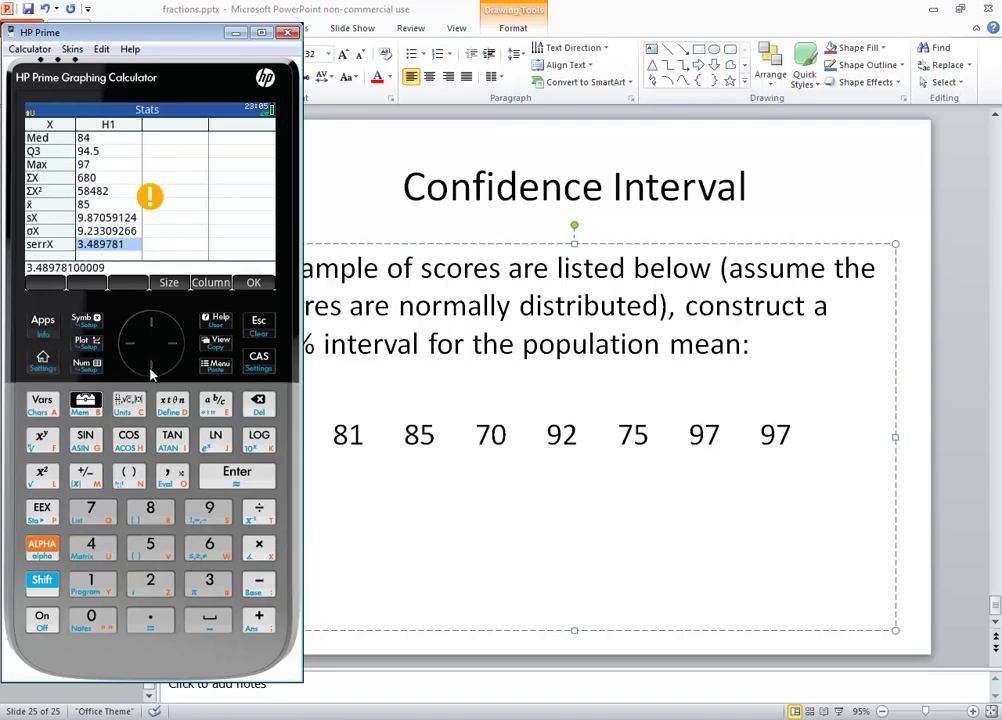
{"action": "left_click", "coordinate": [158, 327]}
{"action": "left_click", "coordinate": [158, 327]}
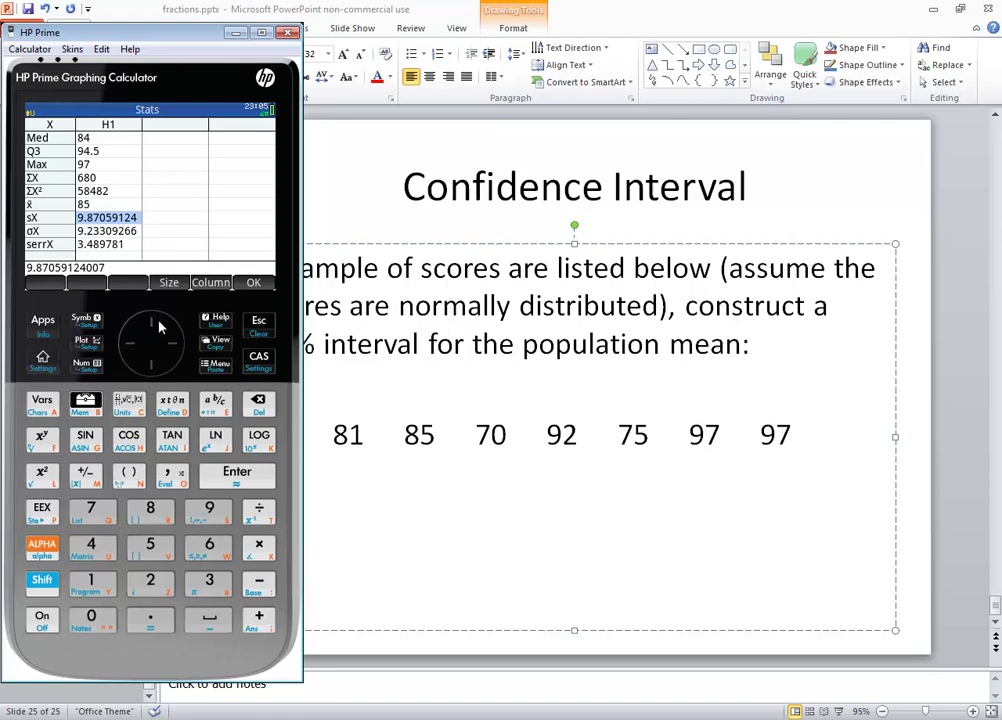
{"action": "left_click", "coordinate": [158, 327]}
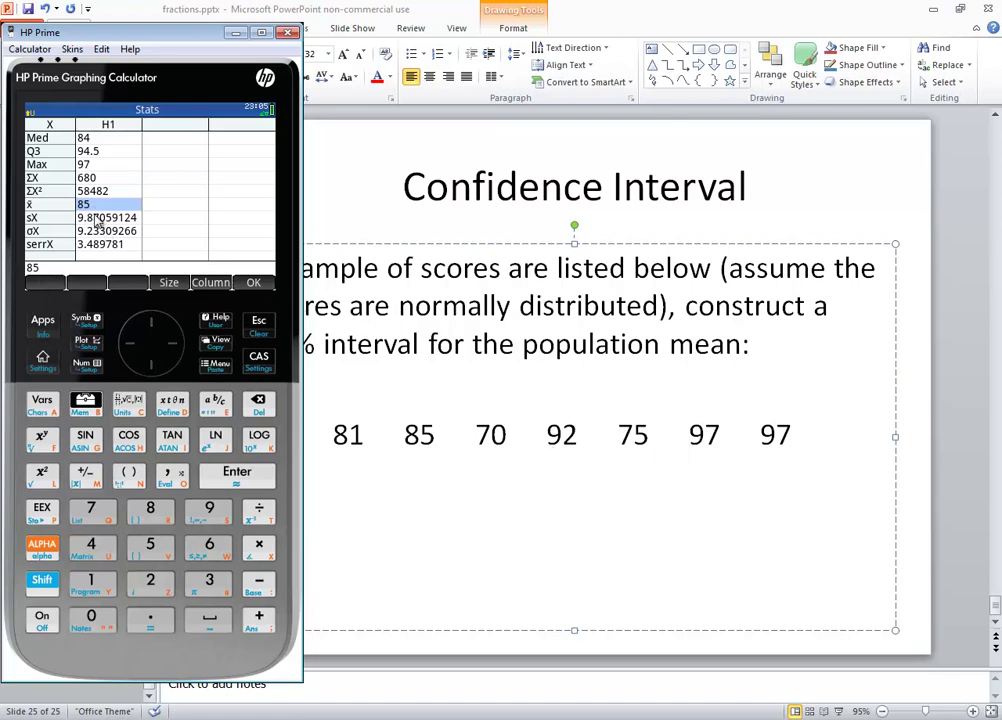
- Leave the statistics and open the Inference app from the Application Library
{"action": "left_click", "coordinate": [262, 286]}
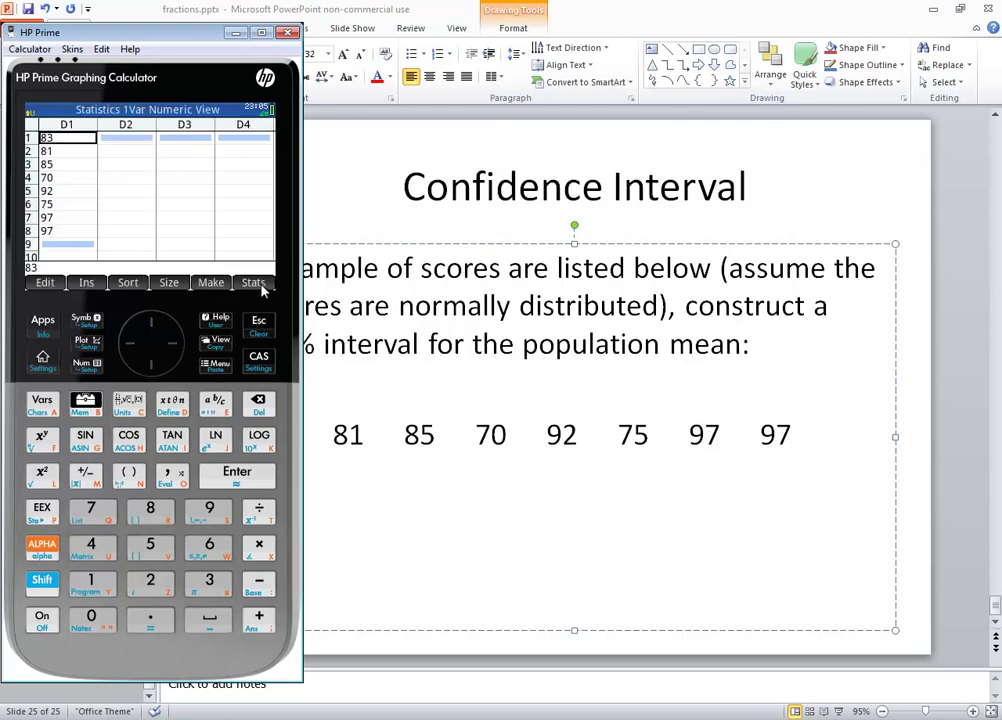
{"action": "left_click", "coordinate": [43, 321]}
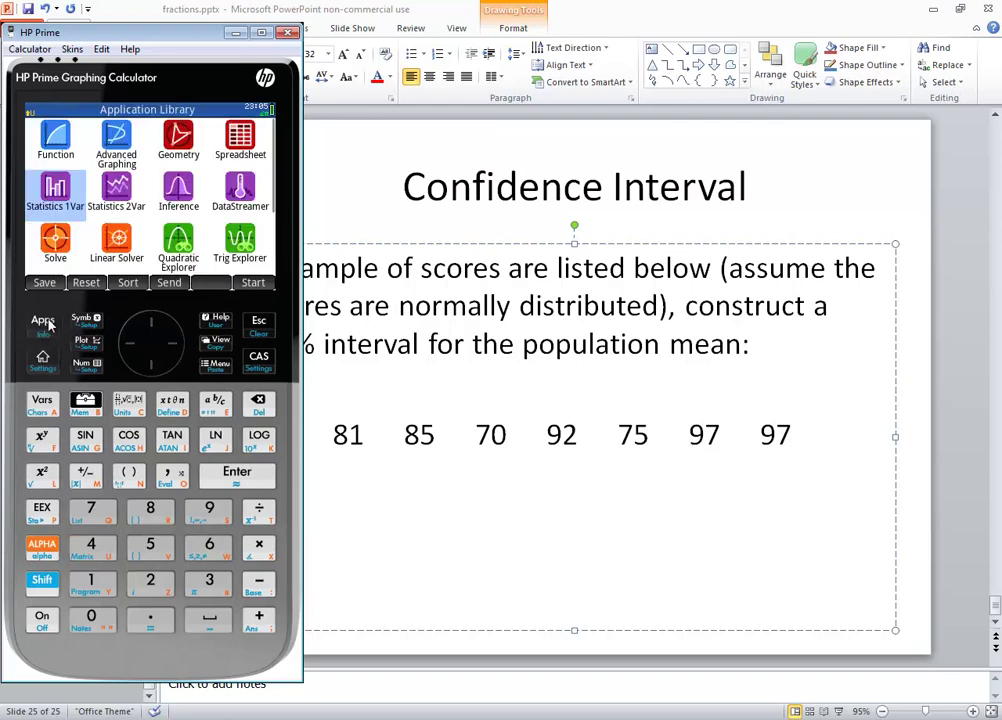
{"action": "left_click", "coordinate": [175, 348]}
{"action": "left_click", "coordinate": [177, 347]}
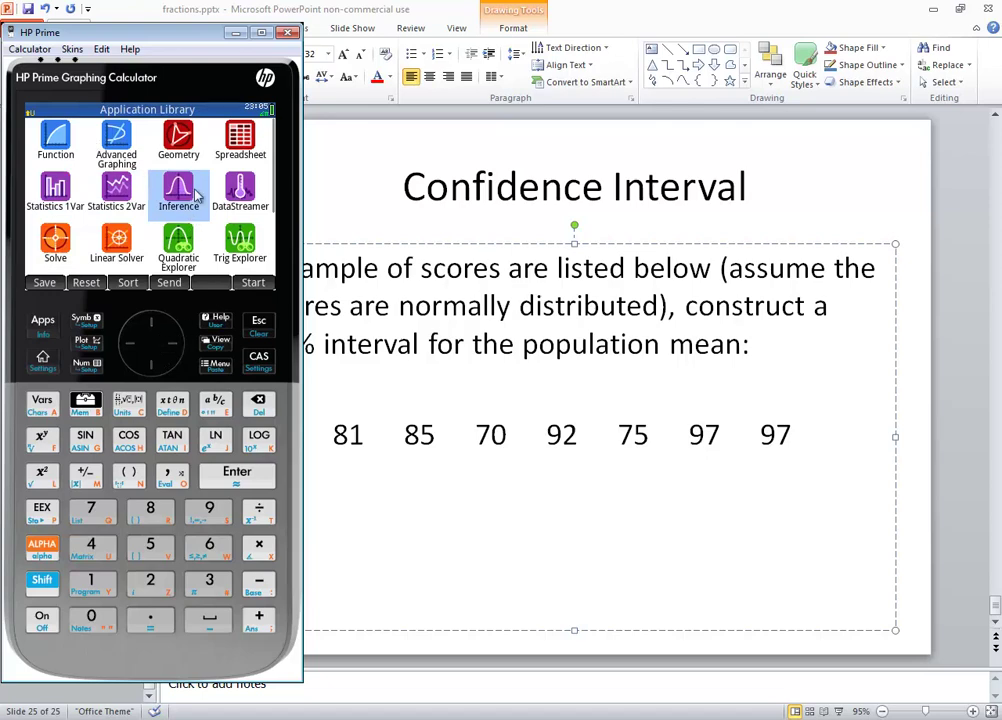
{"action": "left_click", "coordinate": [235, 472]}
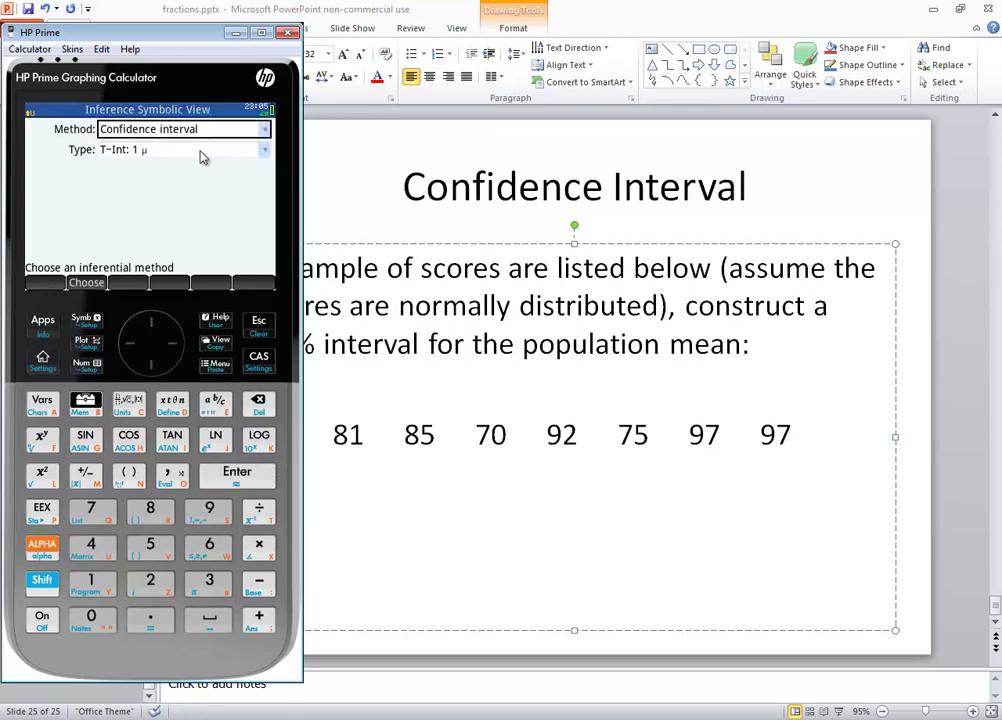
- Set Method to Confidence interval and Type to T-Int: 1 μ
{"action": "left_click", "coordinate": [238, 476]}
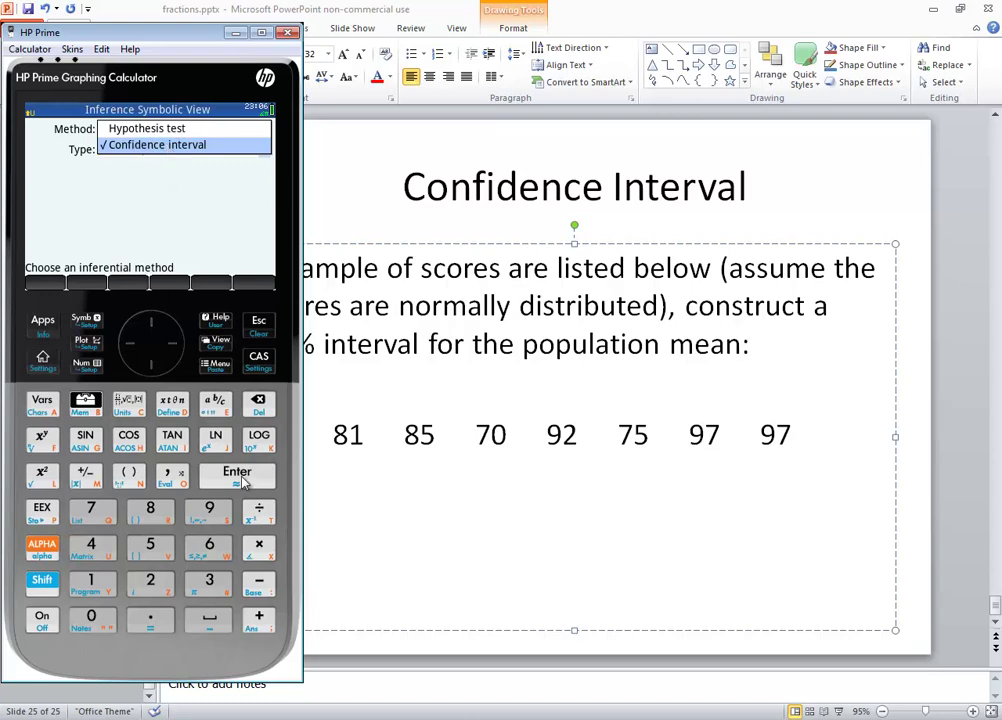
{"action": "key", "text": "Return"}
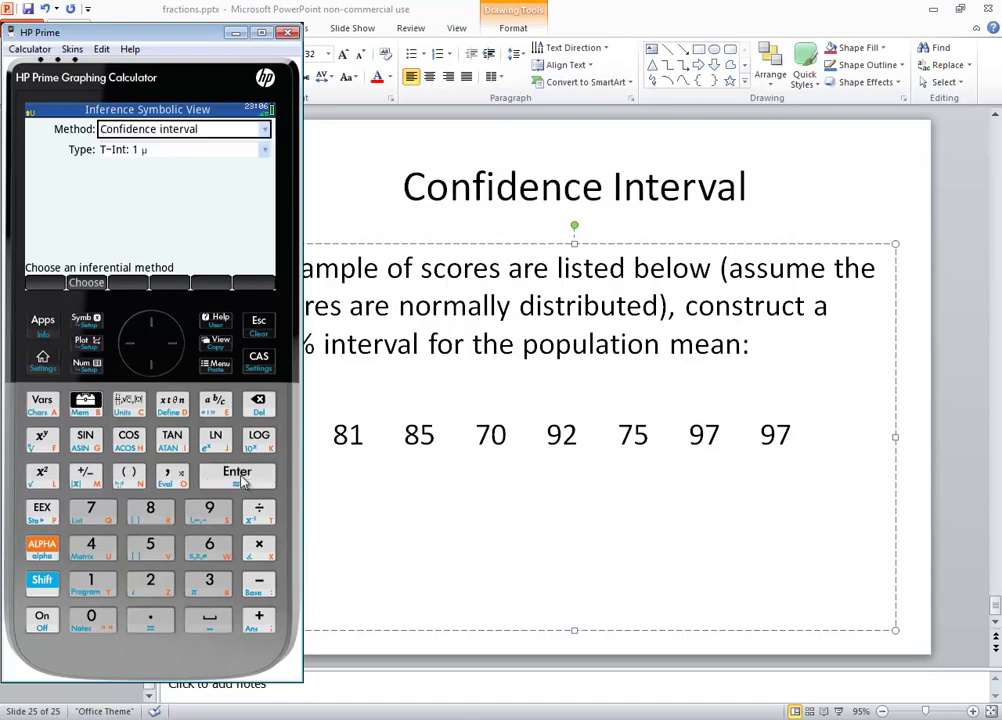
{"action": "left_click", "coordinate": [151, 368]}
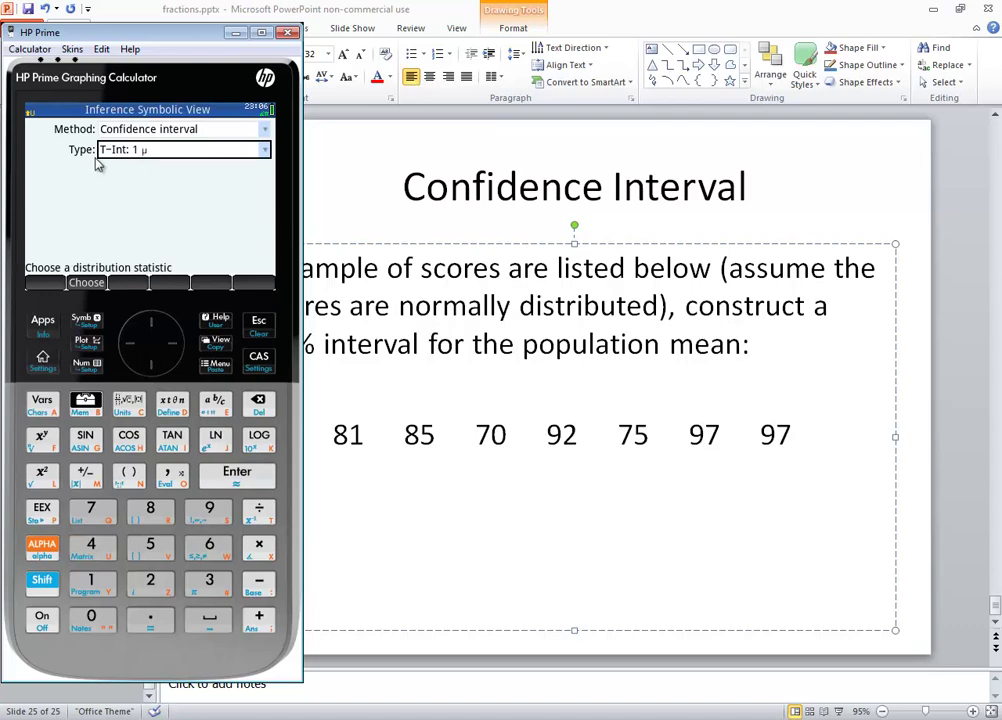
{"action": "left_click", "coordinate": [229, 483]}
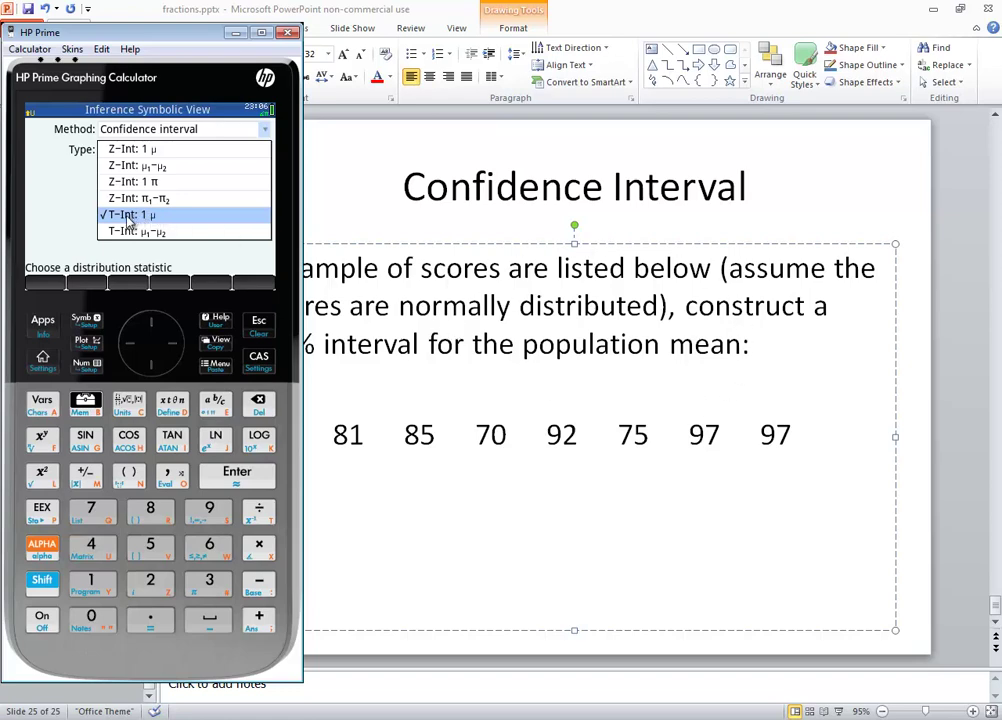
{"action": "left_click", "coordinate": [235, 471]}
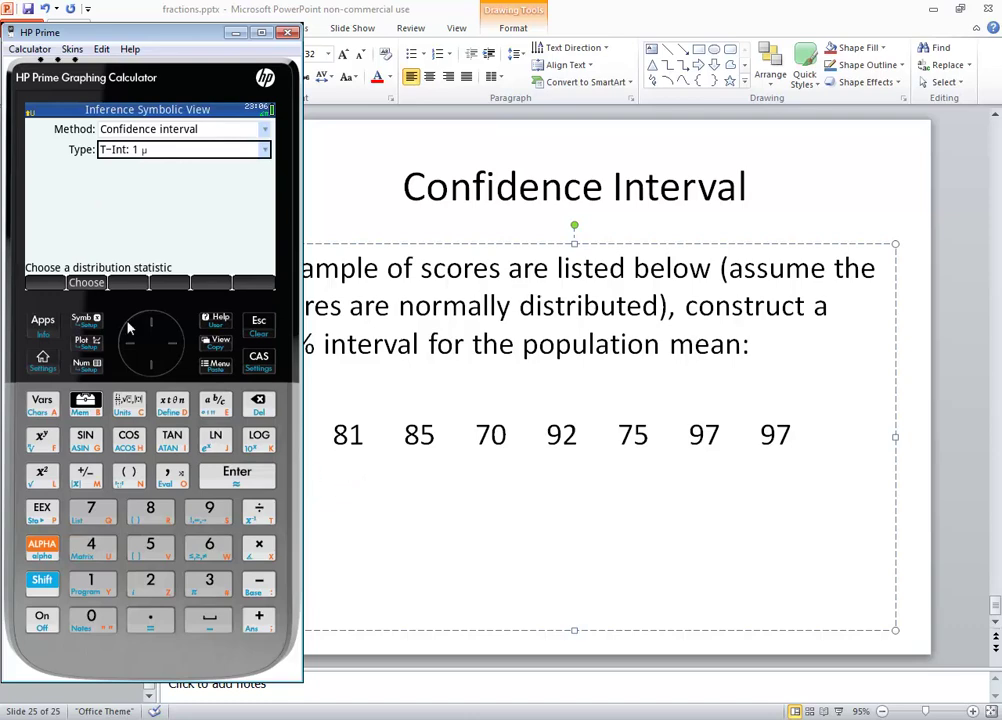
- Import x̄ 85, s 9.87059124007 and n 8 from Statistics 1Var column D1 into Numeric View
{"action": "left_click", "coordinate": [86, 364]}
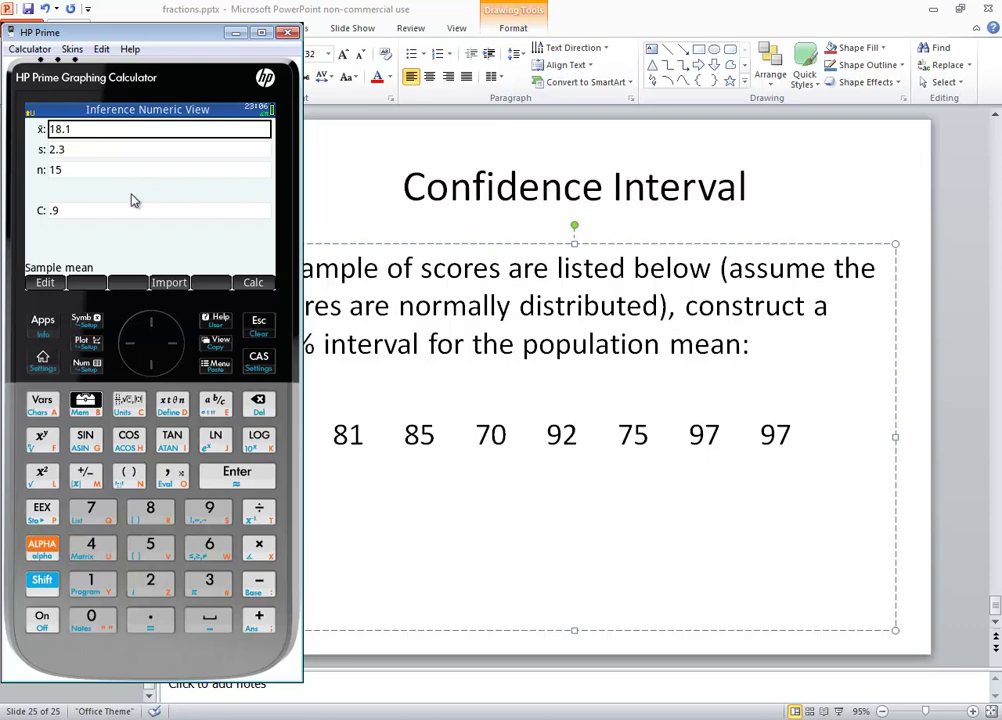
{"action": "left_click", "coordinate": [170, 283]}
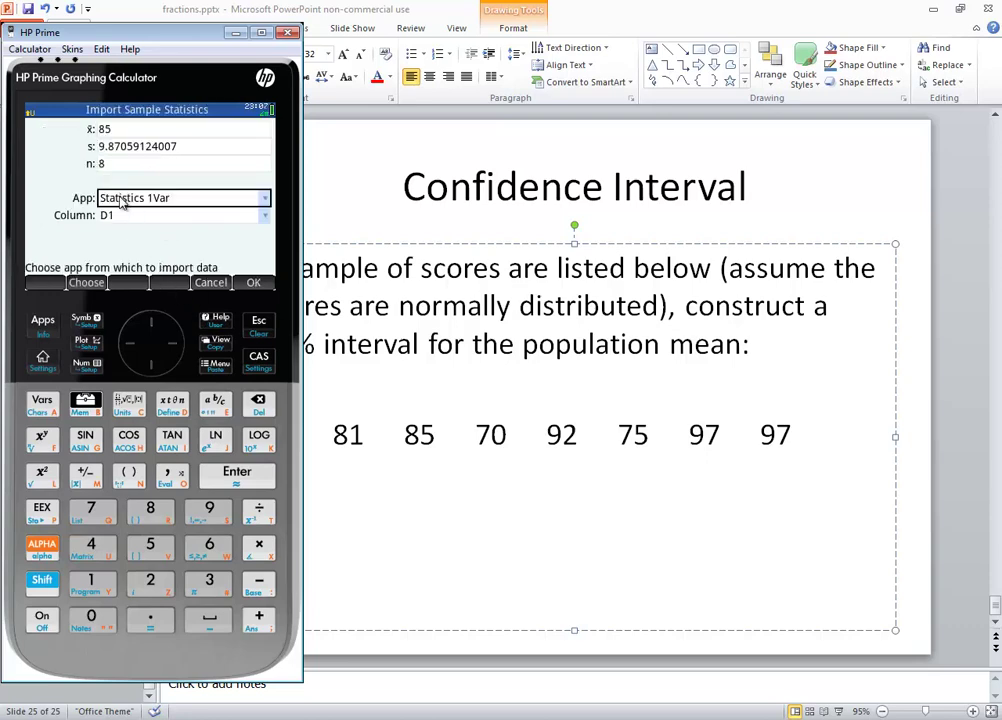
{"action": "left_click", "coordinate": [155, 370]}
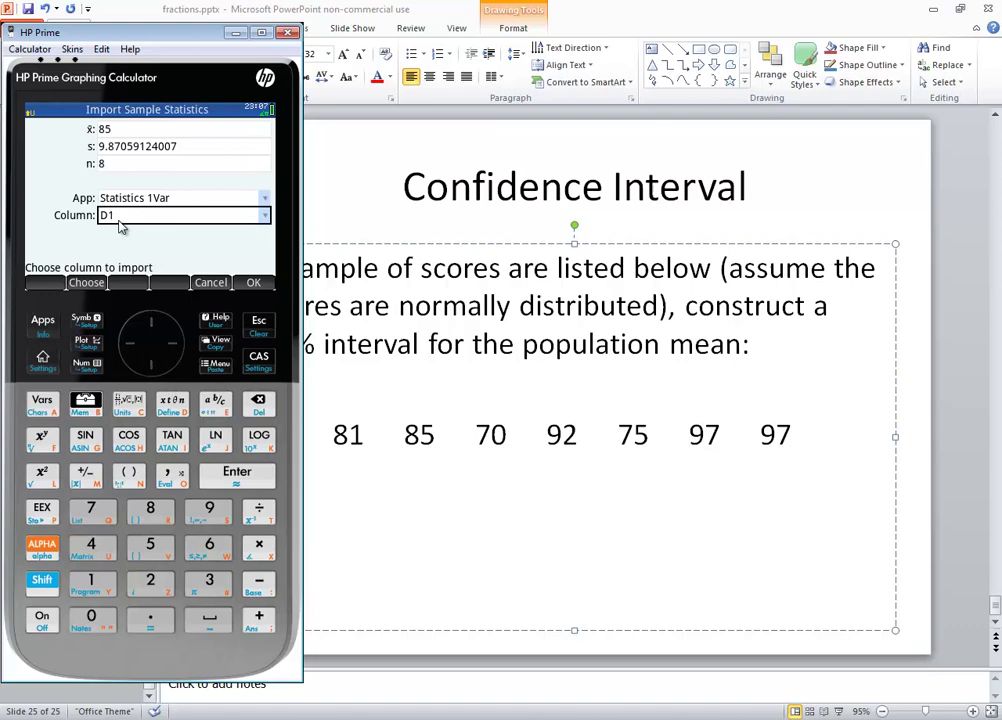
{"action": "left_click", "coordinate": [87, 284]}
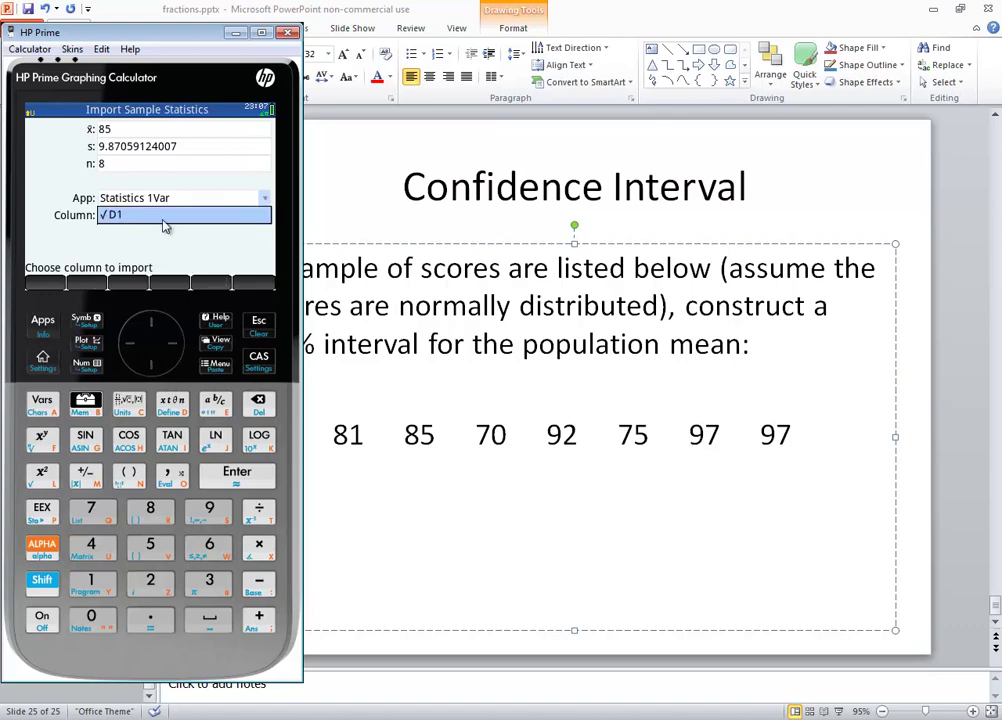
{"action": "left_click", "coordinate": [226, 472]}
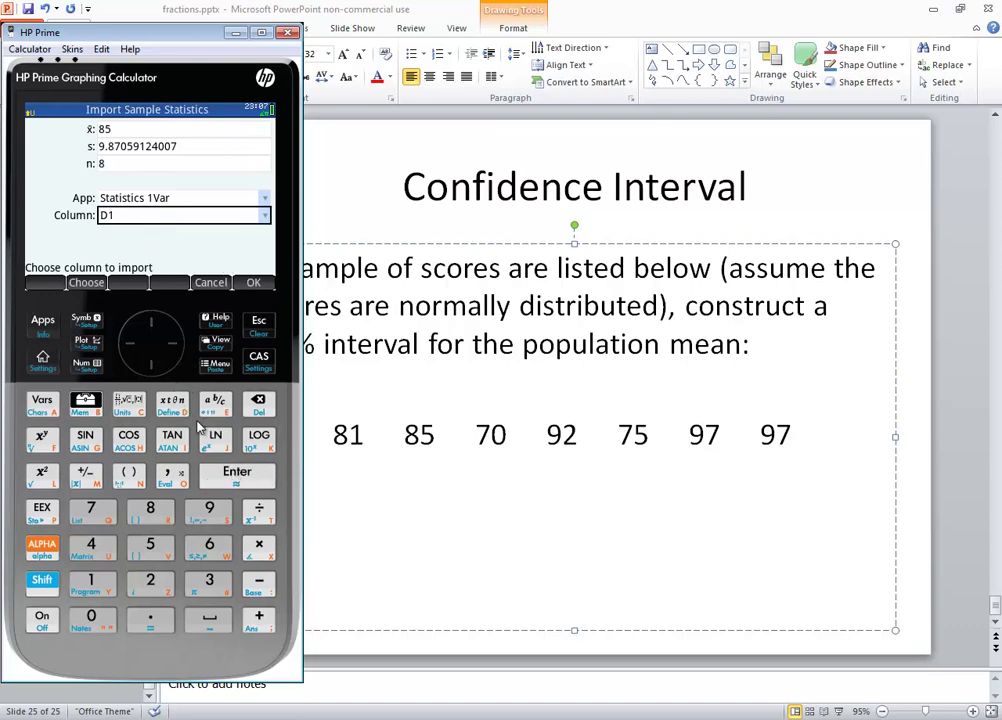
{"action": "left_click", "coordinate": [247, 482]}
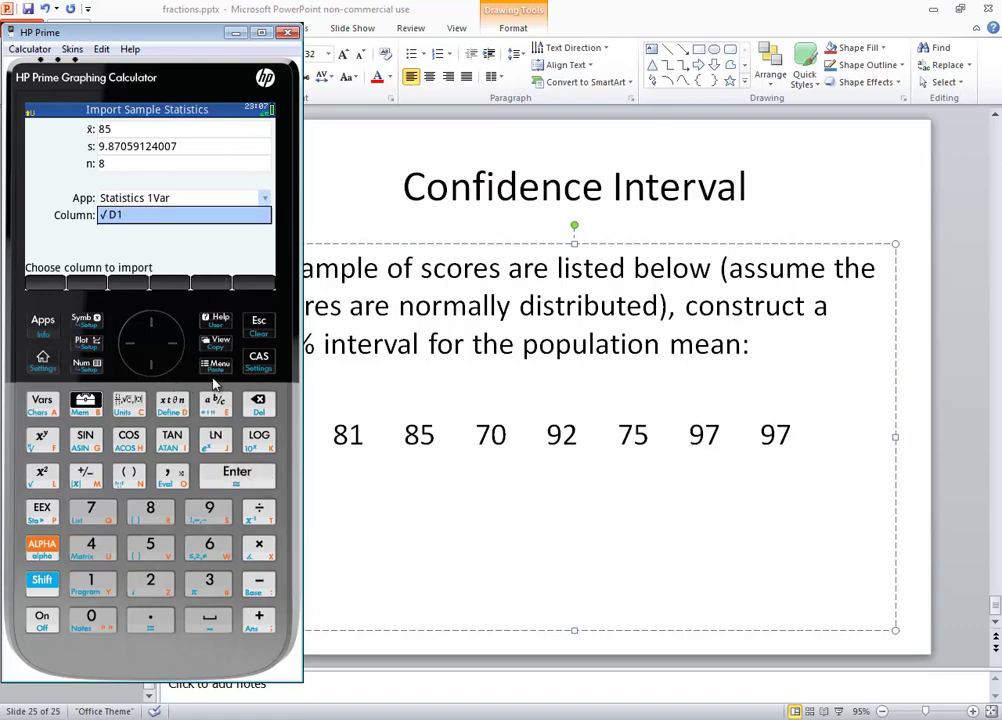
{"action": "left_click", "coordinate": [245, 468]}
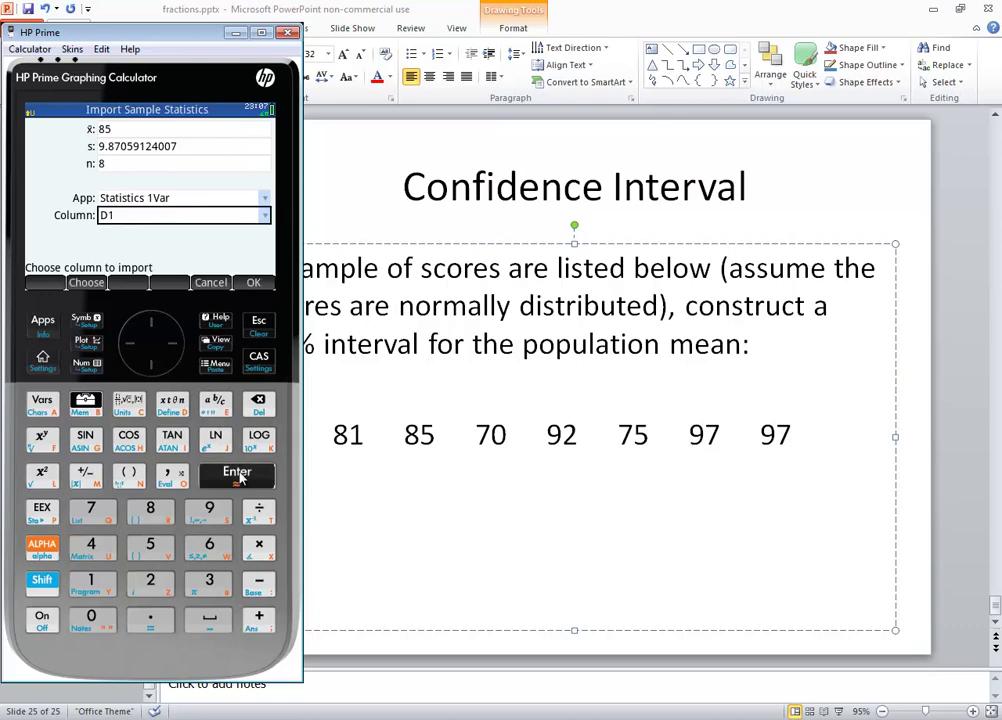
{"action": "left_click", "coordinate": [254, 283]}
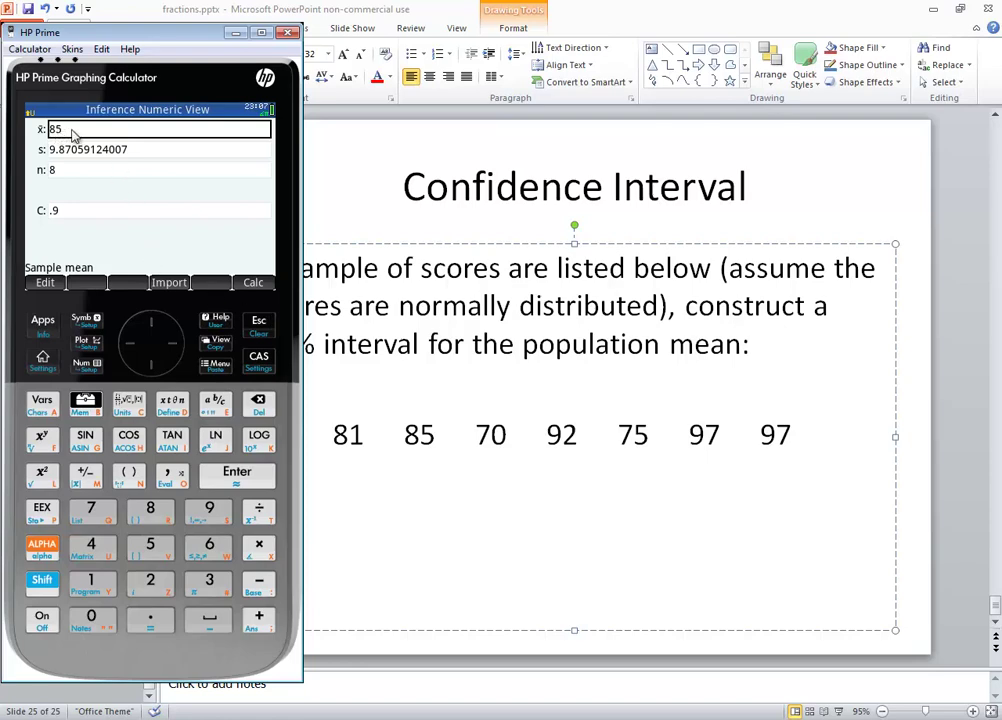
- Re-import the Statistics 1Var D1 sample statistics into the T-interval inputs
{"action": "left_click", "coordinate": [151, 366]}
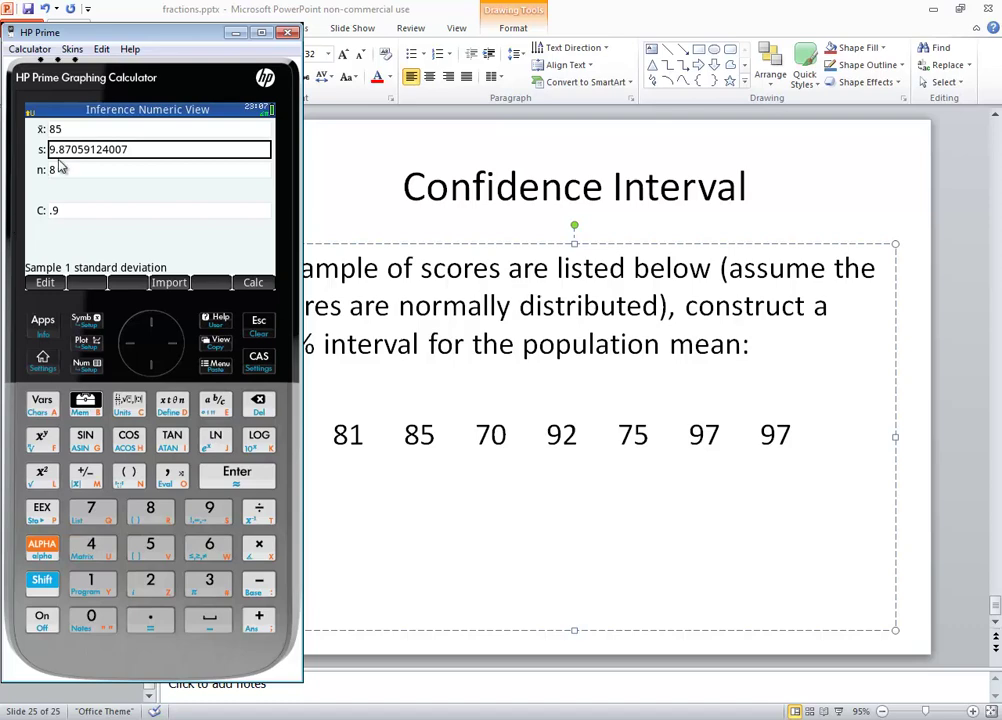
{"action": "left_click", "coordinate": [169, 284]}
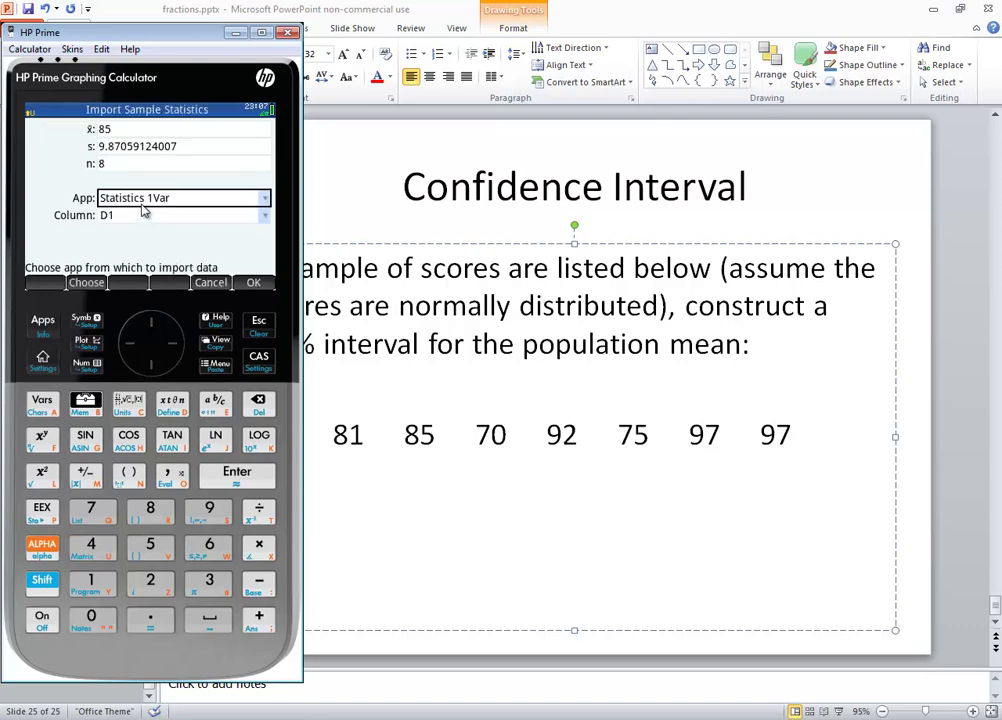
{"action": "left_click", "coordinate": [255, 284]}
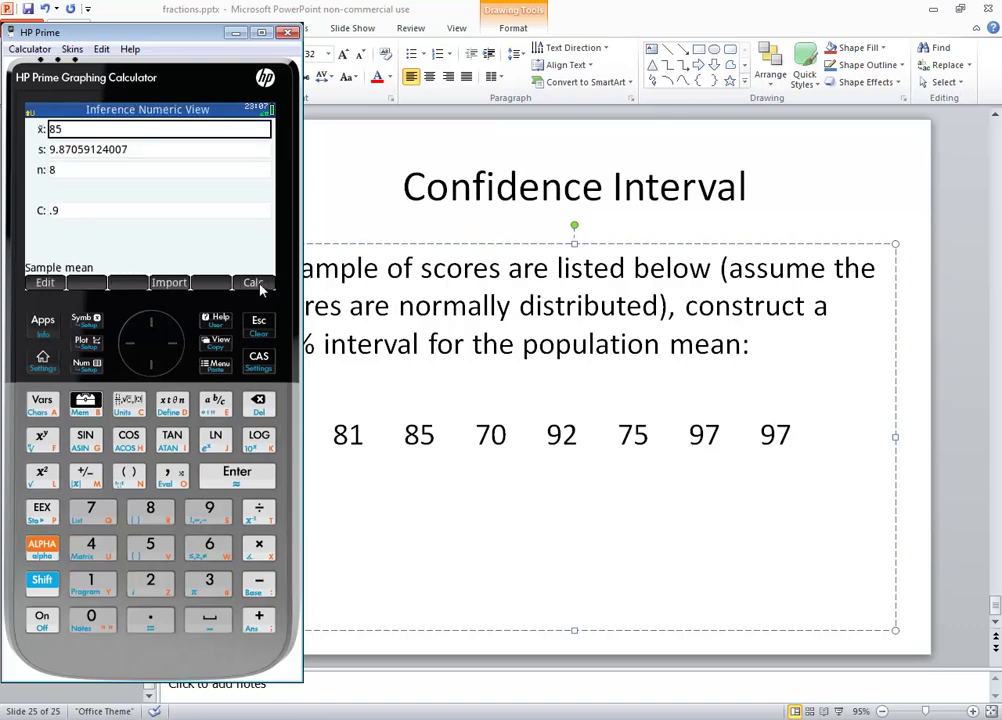
{"action": "left_click", "coordinate": [151, 365]}
{"action": "left_click", "coordinate": [151, 365]}
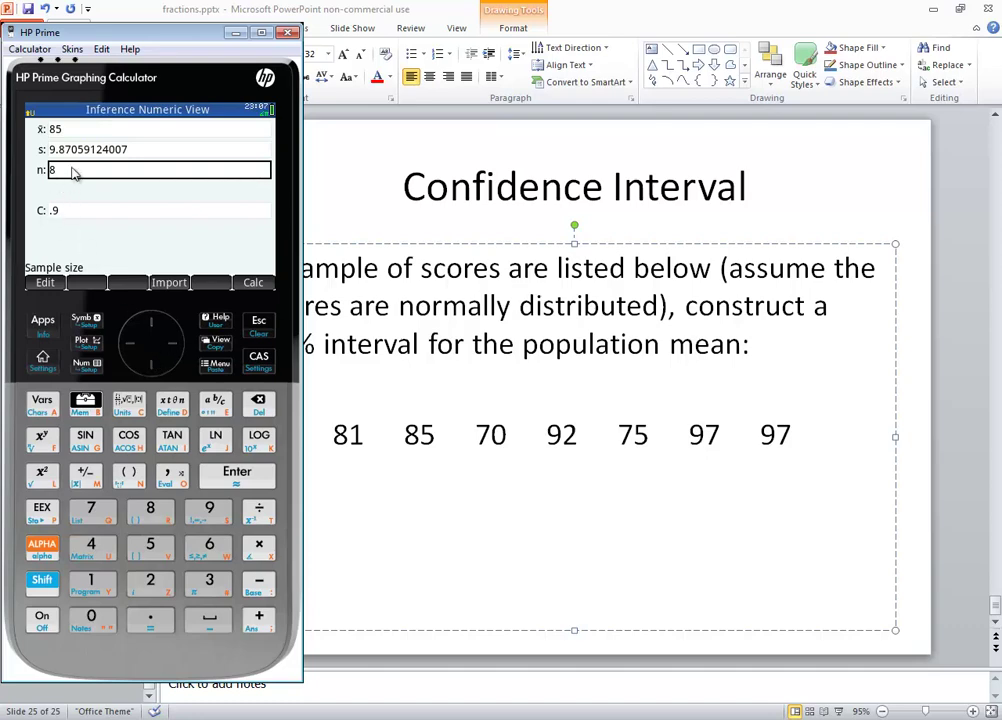
{"action": "left_click", "coordinate": [169, 282]}
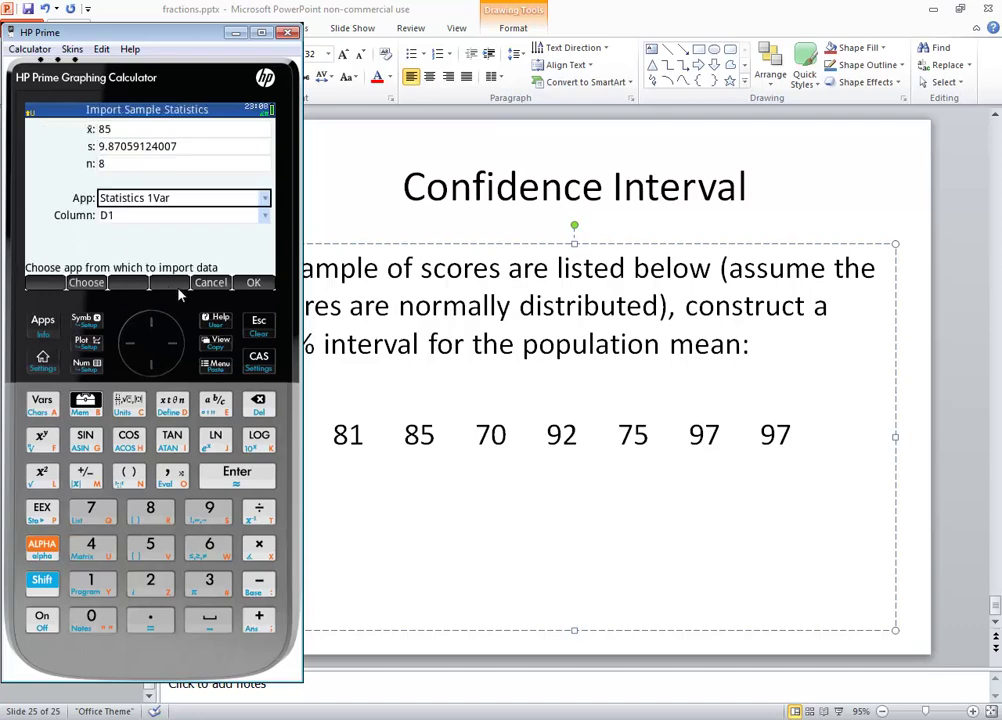
{"action": "left_click", "coordinate": [253, 282]}
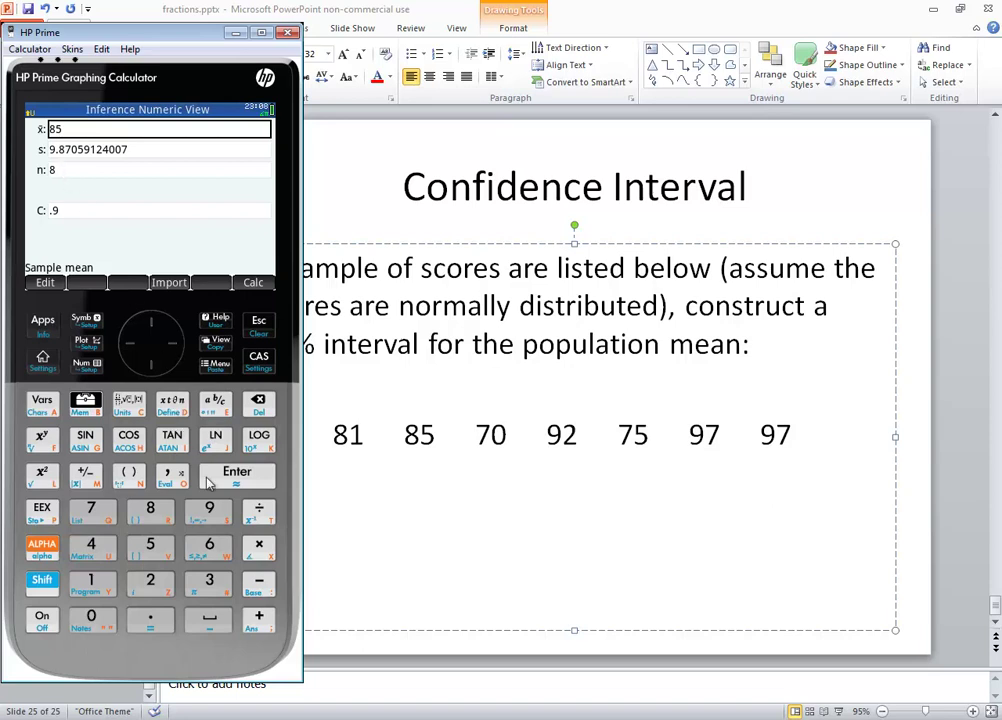
- Restore s to 9.87059124007 by re-importing after an accidental edit
{"action": "left_click", "coordinate": [138, 362]}
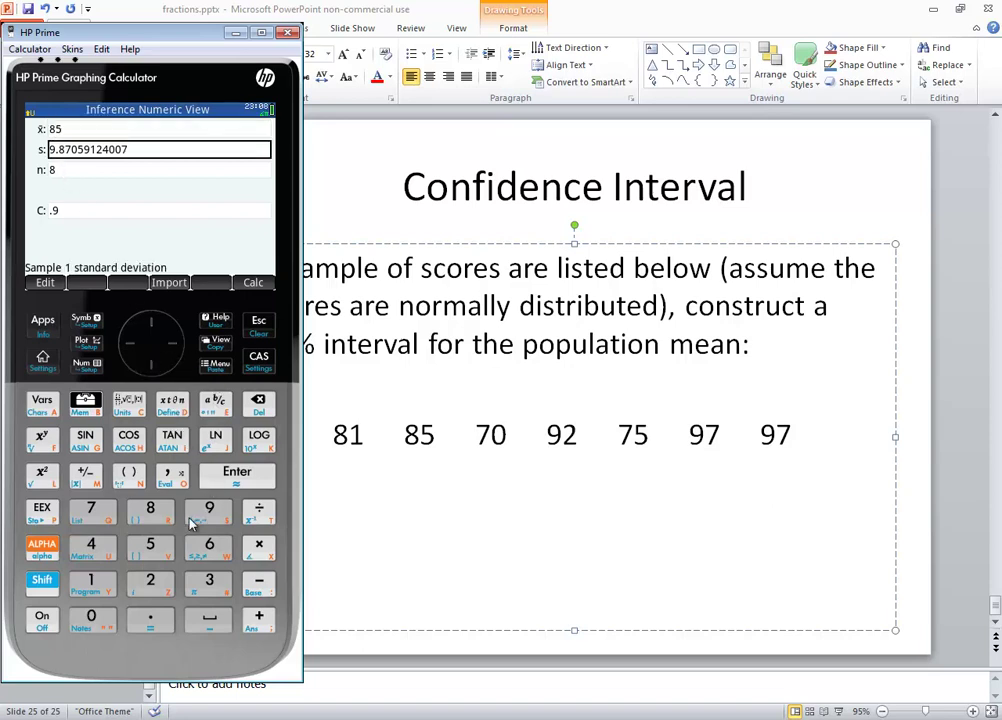
{"action": "left_click", "coordinate": [150, 509]}
{"action": "left_click", "coordinate": [150, 509]}
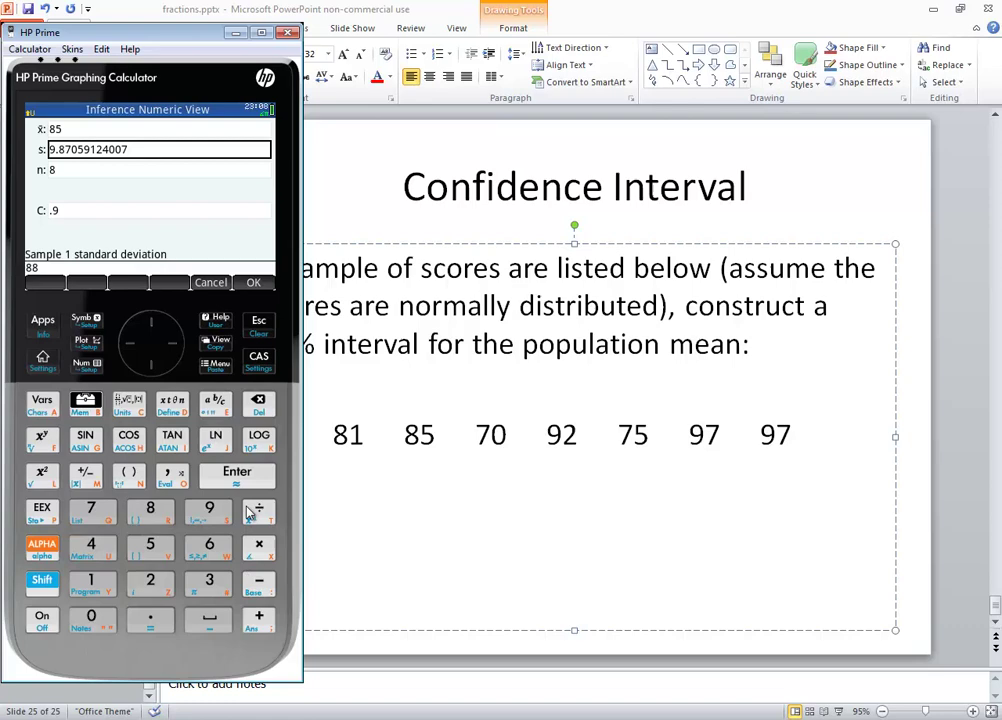
{"action": "left_click", "coordinate": [237, 471]}
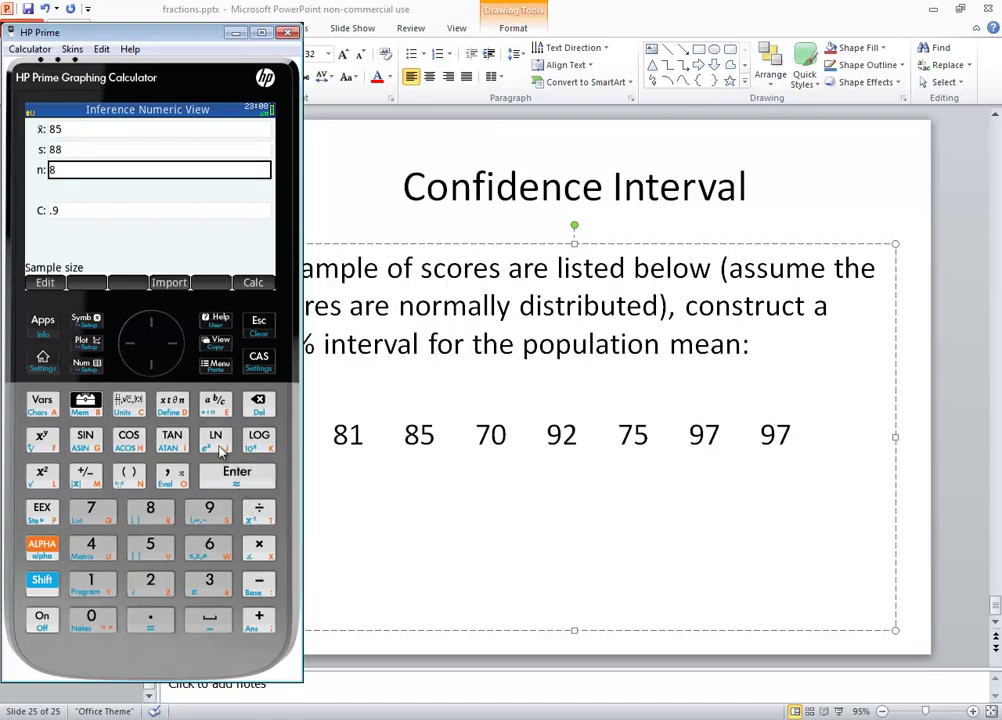
{"action": "left_click", "coordinate": [157, 325]}
{"action": "left_click", "coordinate": [157, 325]}
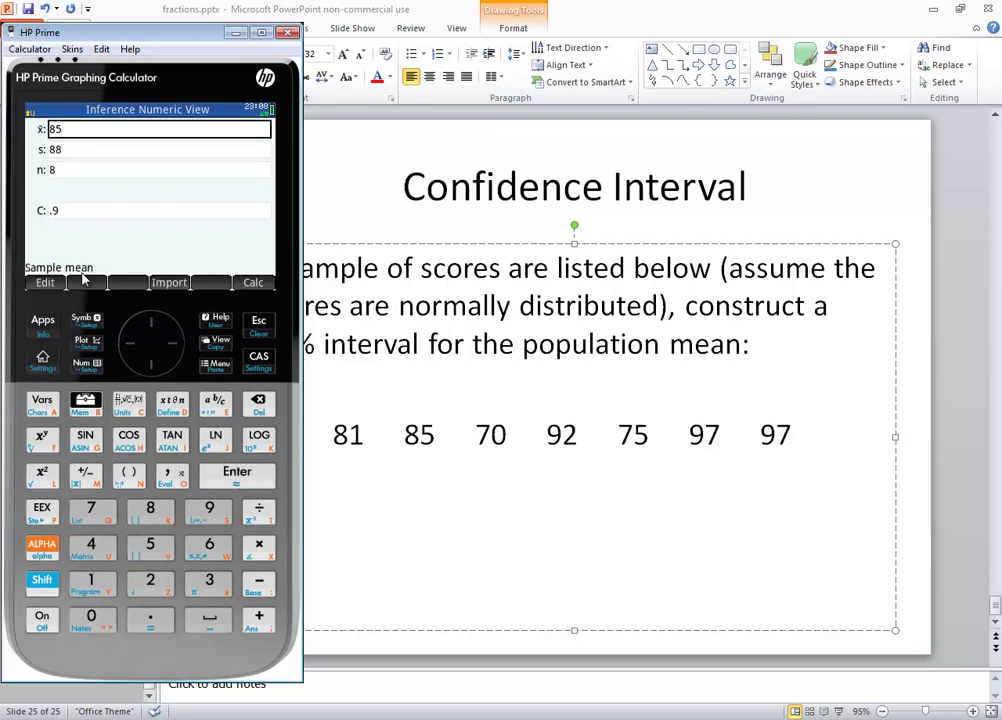
{"action": "left_click", "coordinate": [170, 284]}
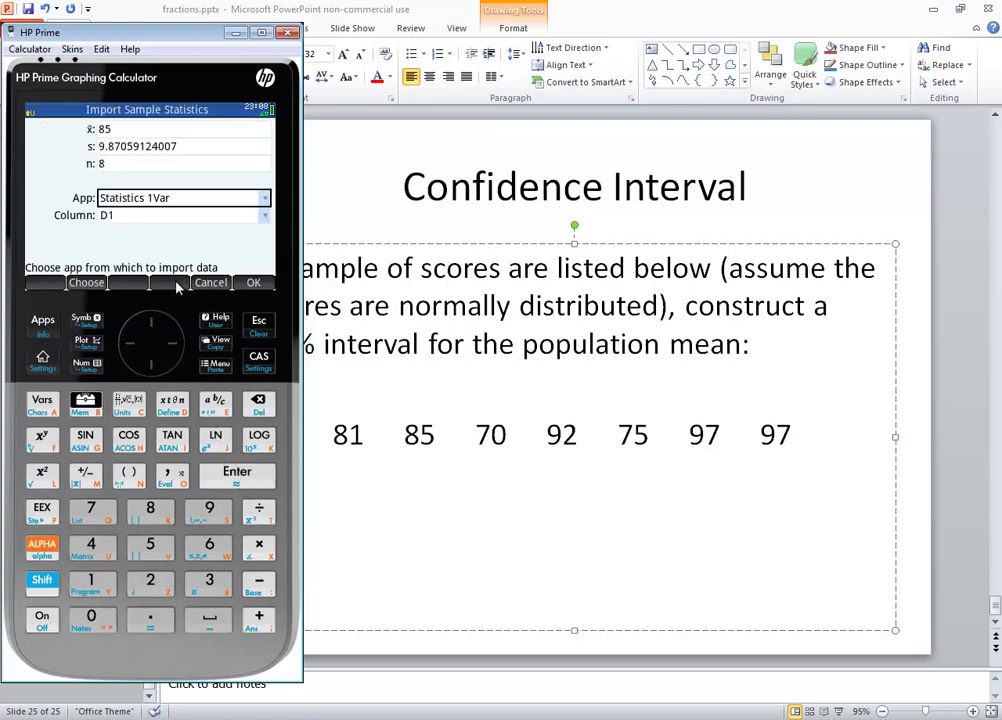
{"action": "left_click", "coordinate": [253, 283]}
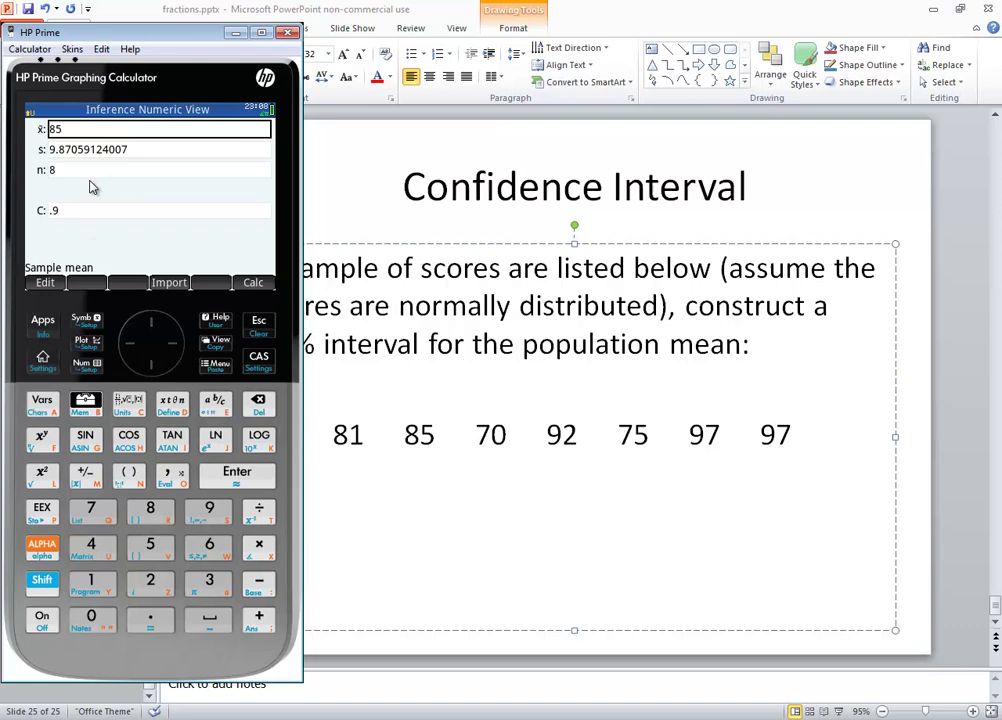
- Set confidence level C to .95 and calculate: DF 7, bounds 76.7479792144 and 93.2520207856
{"action": "left_click", "coordinate": [156, 372]}
{"action": "left_click", "coordinate": [156, 372]}
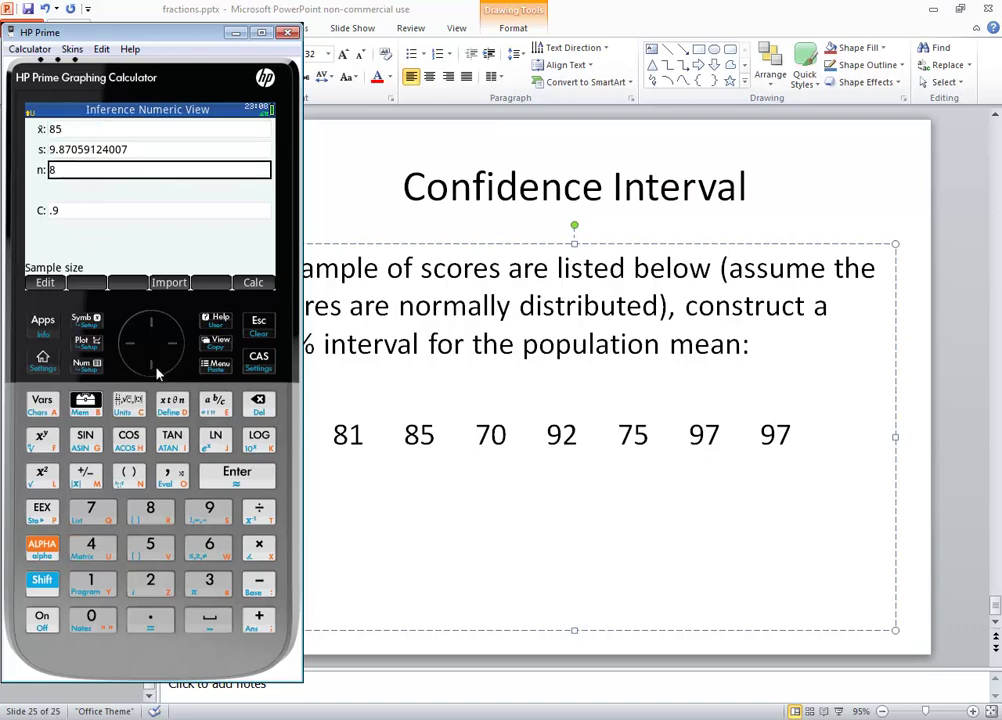
{"action": "left_click", "coordinate": [156, 372]}
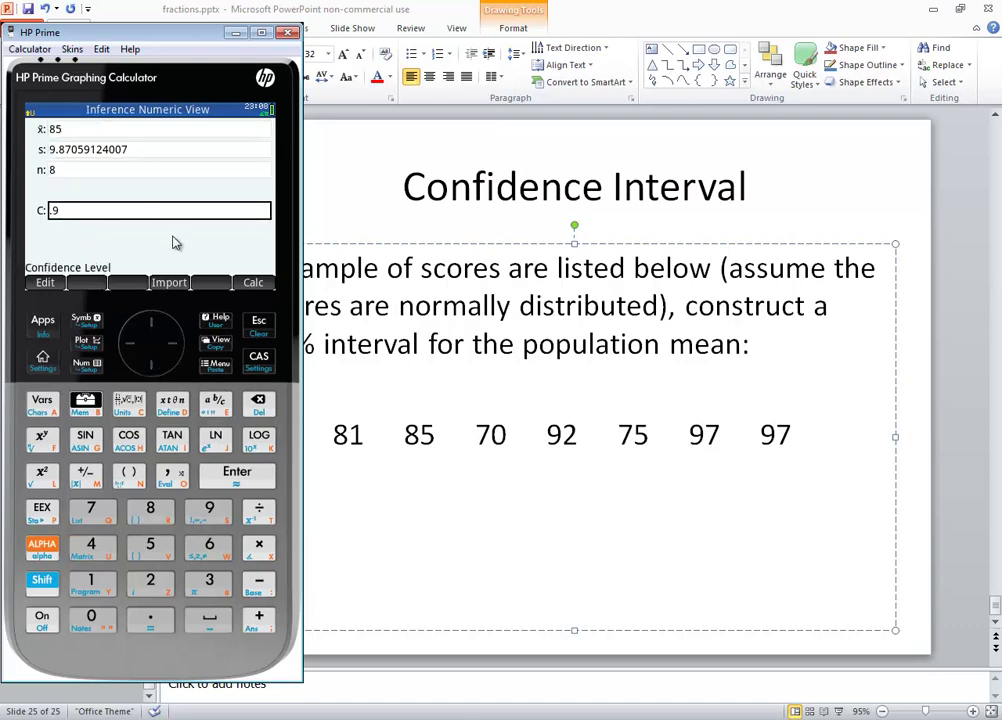
{"action": "left_click", "coordinate": [352, 261]}
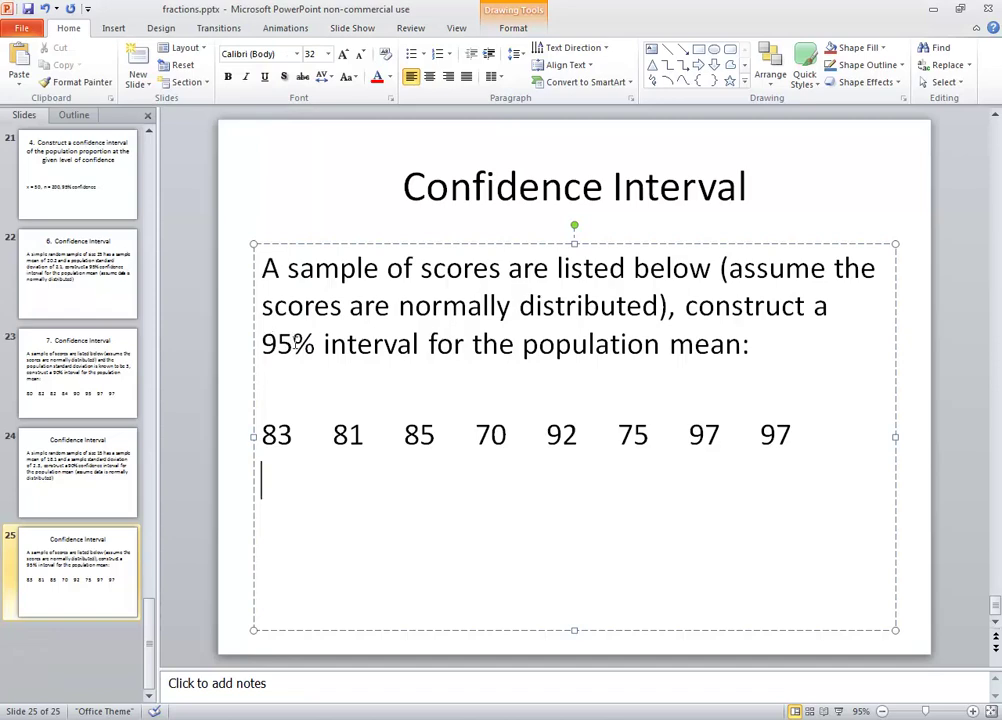
{"action": "key", "text": "alt+Tab"}
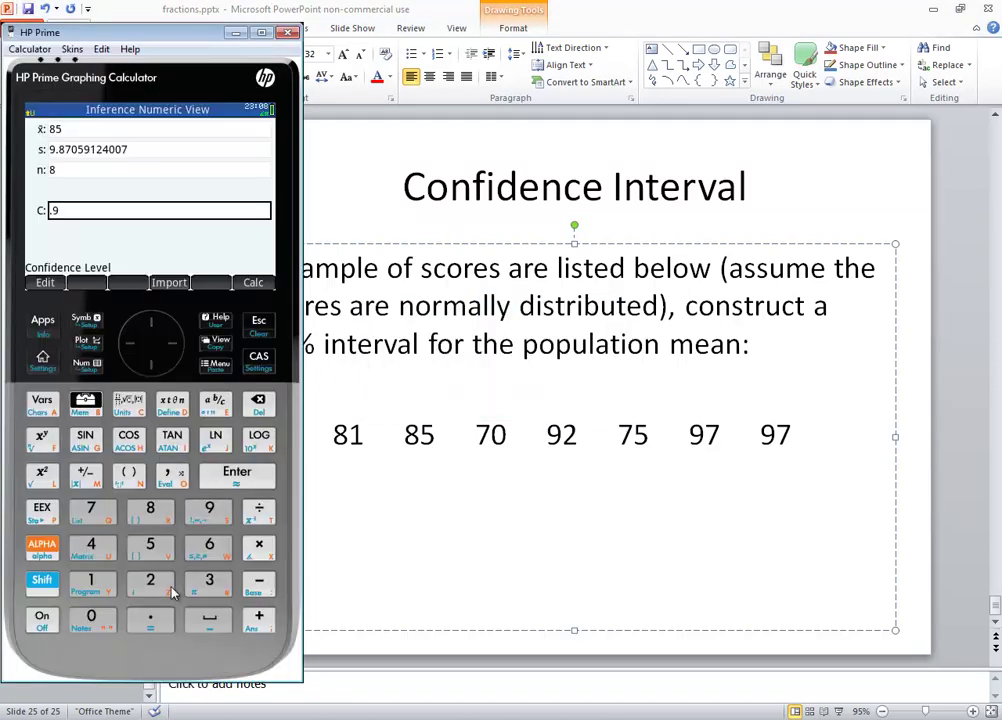
{"action": "type", "text": ".9"}
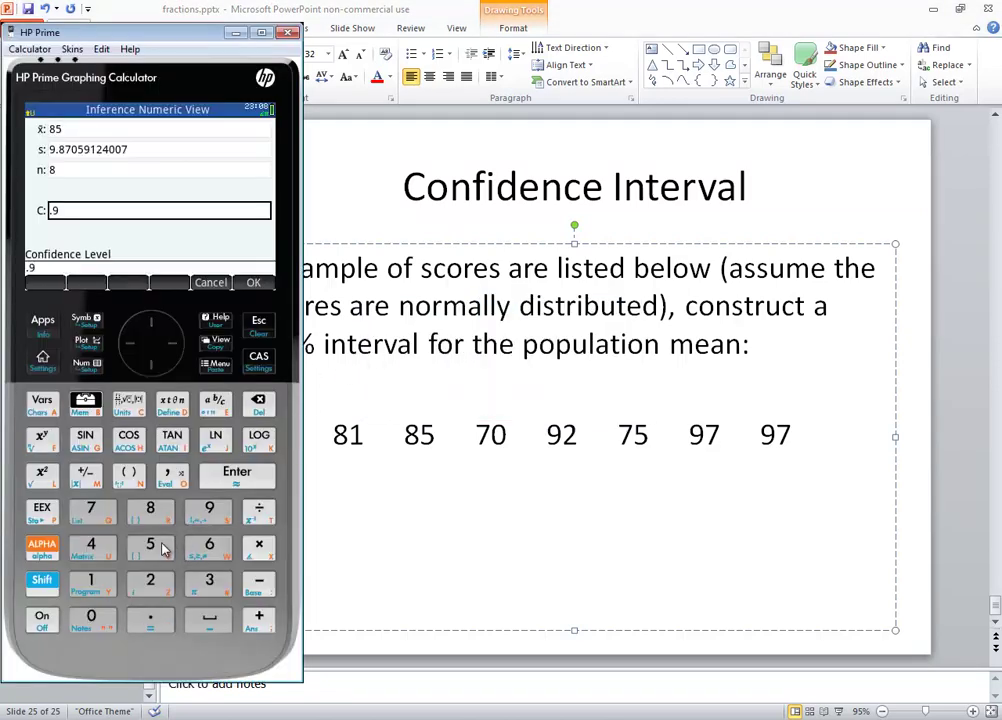
{"action": "type", "text": "5"}
{"action": "left_click", "coordinate": [245, 473]}
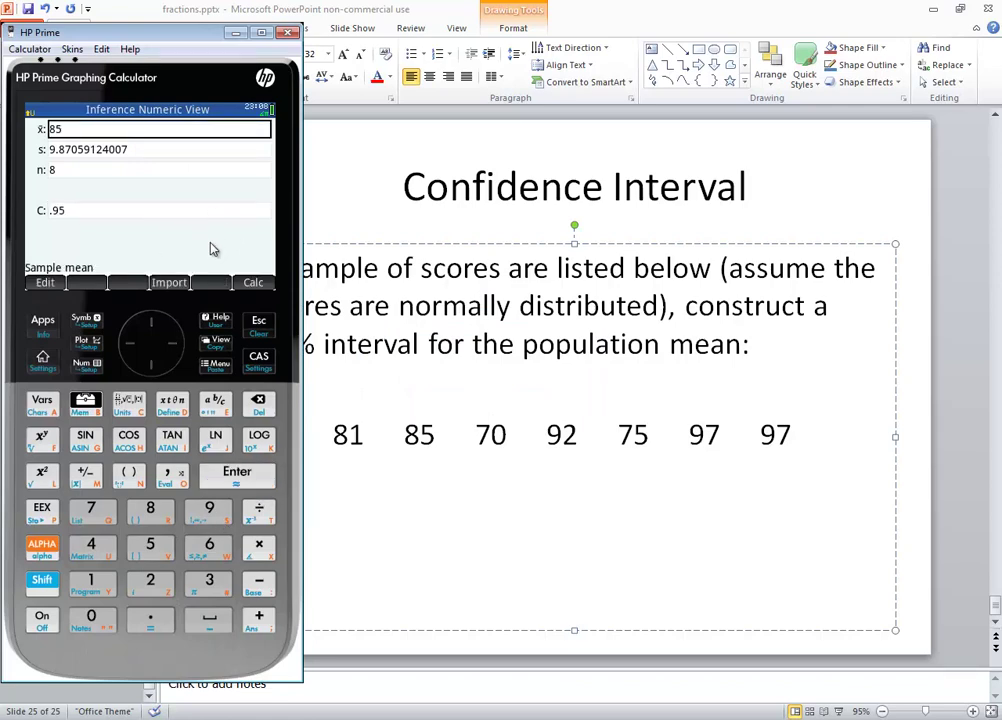
{"action": "left_click", "coordinate": [252, 283]}
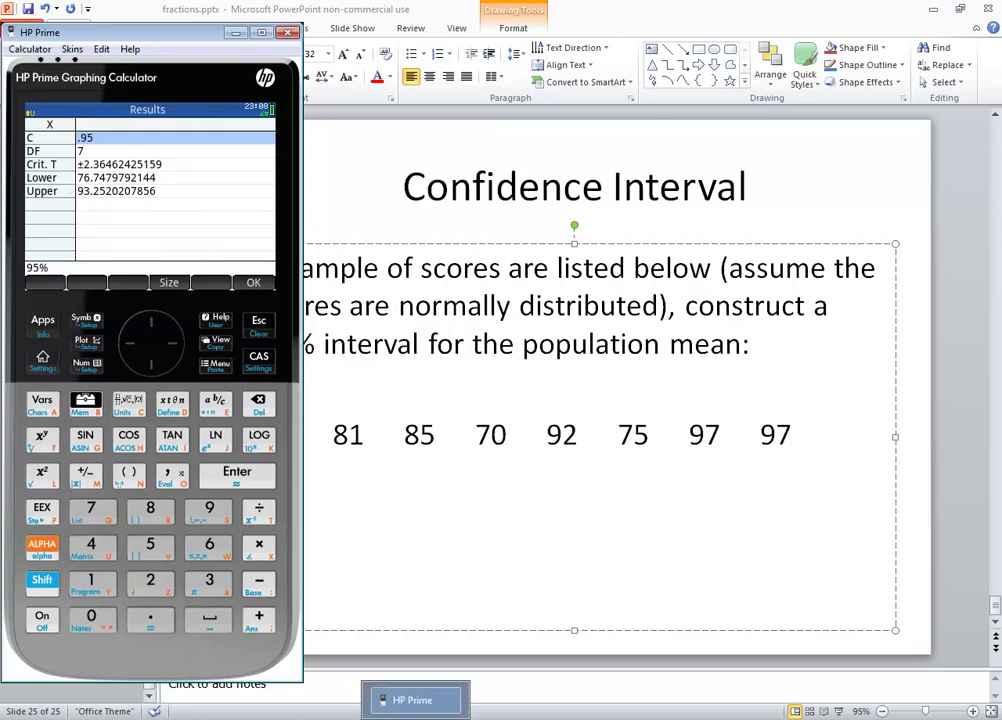
- Undo the old (17.05, 19.15) interval on the Free Notes page
{"action": "left_click", "coordinate": [740, 712]}
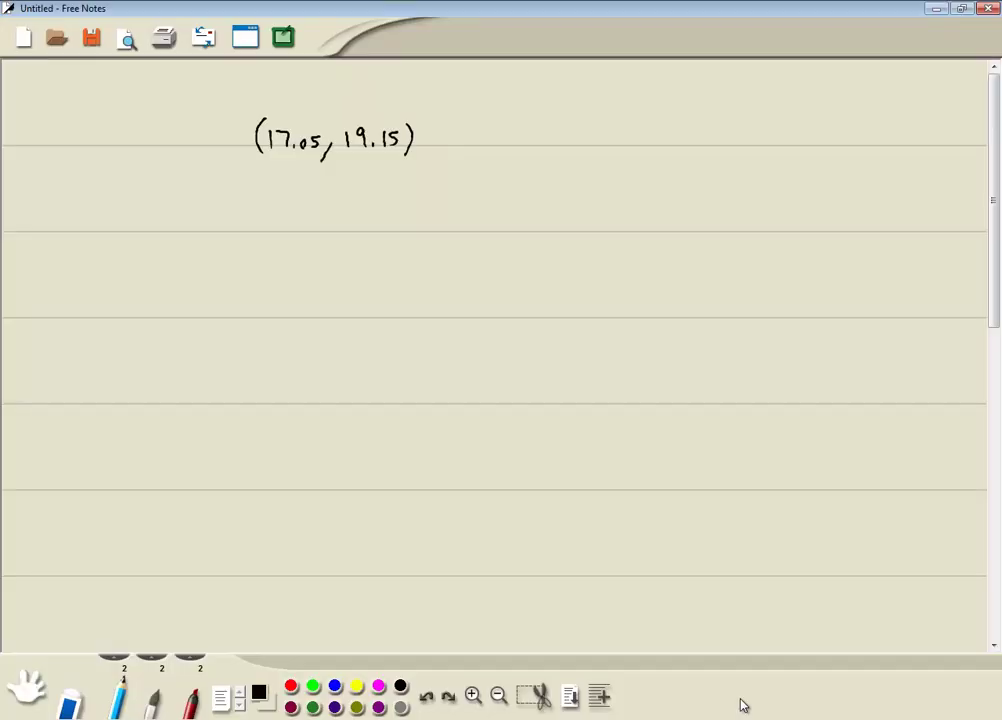
{"action": "key", "text": "ctrl+z"}
{"action": "key", "text": "ctrl+z"}
{"action": "key", "text": "ctrl+z"}
{"action": "key", "text": "ctrl+z"}
{"action": "key", "text": "ctrl+z"}
{"action": "key", "text": "ctrl+z"}
{"action": "key", "text": "ctrl+z"}
{"action": "key", "text": "ctrl+z"}
{"action": "key", "text": "ctrl+z"}
{"action": "key", "text": "ctrl+z"}
{"action": "key", "text": "ctrl+z"}
{"action": "key", "text": "ctrl+z"}
{"action": "key", "text": "ctrl+z"}
{"action": "key", "text": "ctrl+z"}
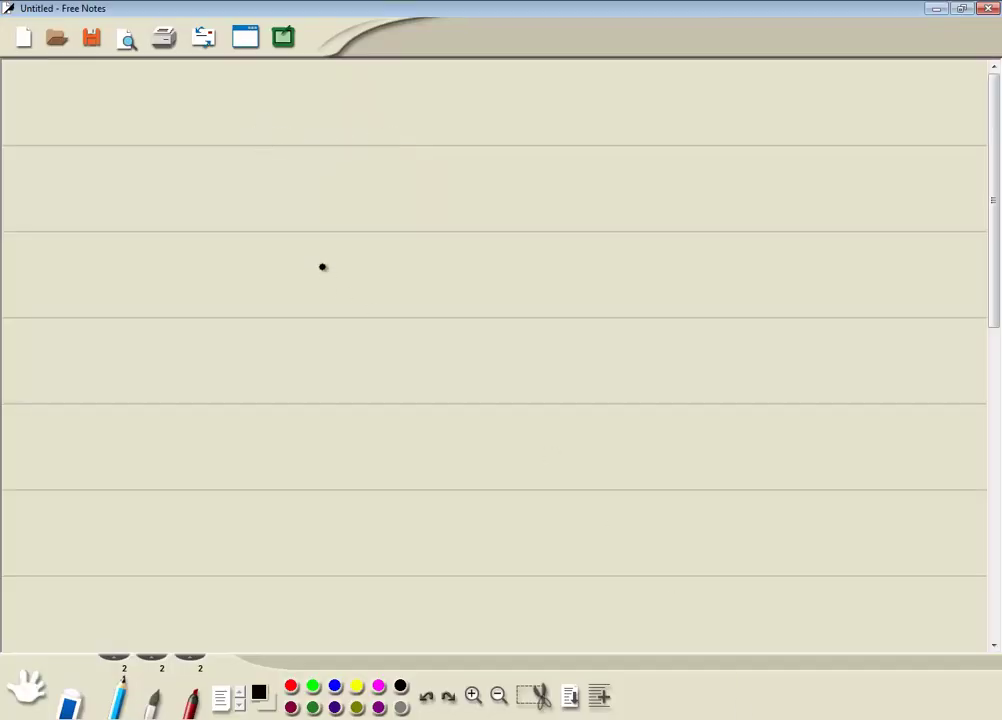
{"action": "key", "text": "alt+Tab"}
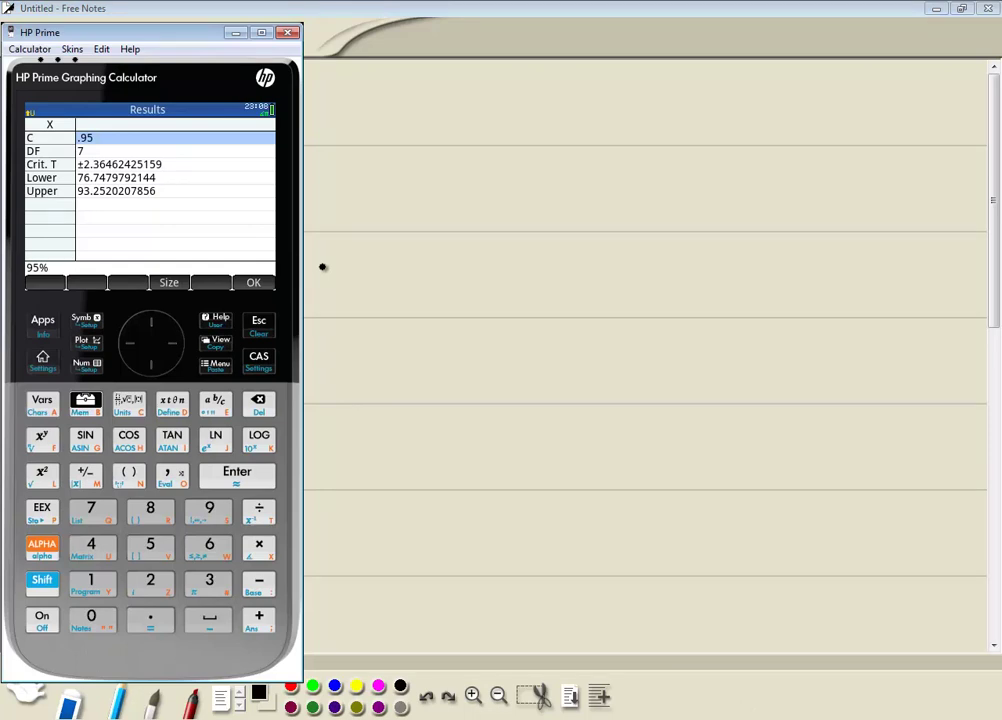
{"action": "key", "text": "alt+Tab"}
- Handwrite the opening bracket and lower bound '(76.75,'
{"action": "left_click_drag", "start_coordinate": [274, 157], "coordinate": [270, 199]}
{"action": "mouse_move", "coordinate": [280, 172]}
{"action": "left_mouse_down"}
{"action": "mouse_move", "coordinate": [293, 172]}
{"action": "mouse_move", "coordinate": [285, 191]}
{"action": "left_mouse_up"}
{"action": "mouse_move", "coordinate": [303, 170]}
{"action": "left_mouse_down"}
{"action": "mouse_move", "coordinate": [311, 186]}
{"action": "mouse_move", "coordinate": [302, 188]}
{"action": "mouse_move", "coordinate": [332, 173]}
{"action": "left_mouse_up"}
{"action": "left_click", "coordinate": [316, 189]}
{"action": "mouse_move", "coordinate": [332, 173]}
{"action": "left_mouse_down"}
{"action": "mouse_move", "coordinate": [323, 192]}
{"action": "mouse_move", "coordinate": [338, 195]}
{"action": "left_mouse_up"}
{"action": "mouse_move", "coordinate": [340, 177]}
{"action": "left_mouse_down"}
{"action": "mouse_move", "coordinate": [352, 176]}
{"action": "mouse_move", "coordinate": [355, 208]}
{"action": "left_mouse_up"}
- Handwrite the upper bound 93.25 and closing bracket, then return to the calculator
{"action": "key", "text": "alt+Tab"}
{"action": "left_click", "coordinate": [395, 178]}
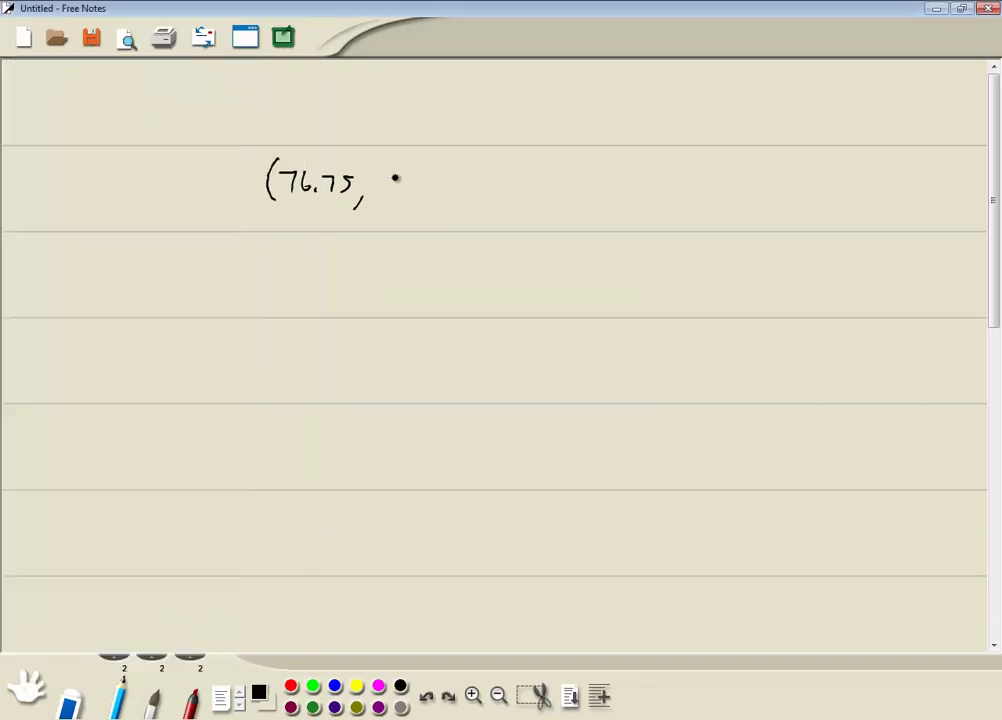
{"action": "mouse_move", "coordinate": [393, 180]}
{"action": "left_mouse_down"}
{"action": "mouse_move", "coordinate": [391, 197]}
{"action": "mouse_move", "coordinate": [443, 186]}
{"action": "mouse_move", "coordinate": [439, 196]}
{"action": "left_mouse_up"}
{"action": "left_click", "coordinate": [414, 193]}
{"action": "left_click_drag", "start_coordinate": [453, 171], "coordinate": [455, 203]}
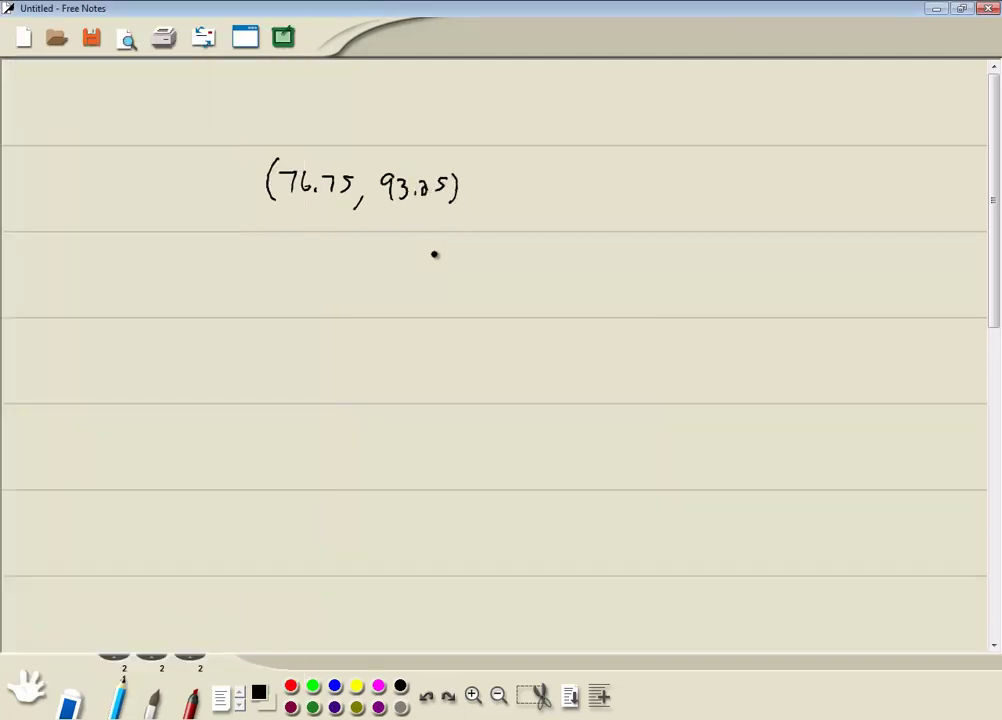
{"action": "key", "text": "alt+Tab"}
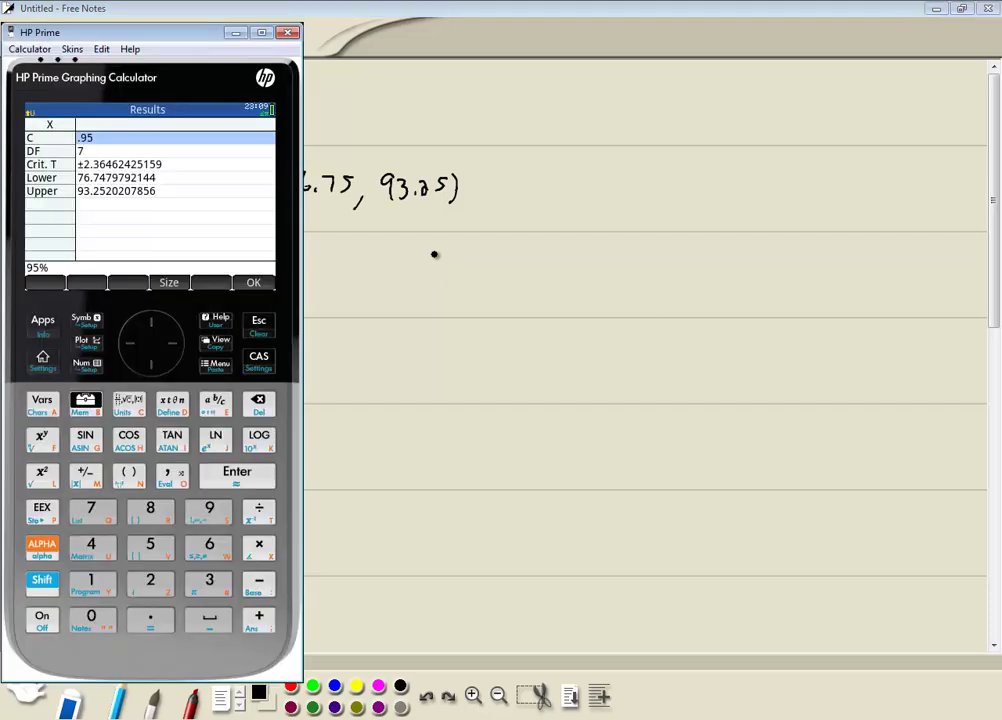
- Exit the T-interval Results screen to Numeric View, then show the Application Library
{"action": "left_click", "coordinate": [253, 283]}
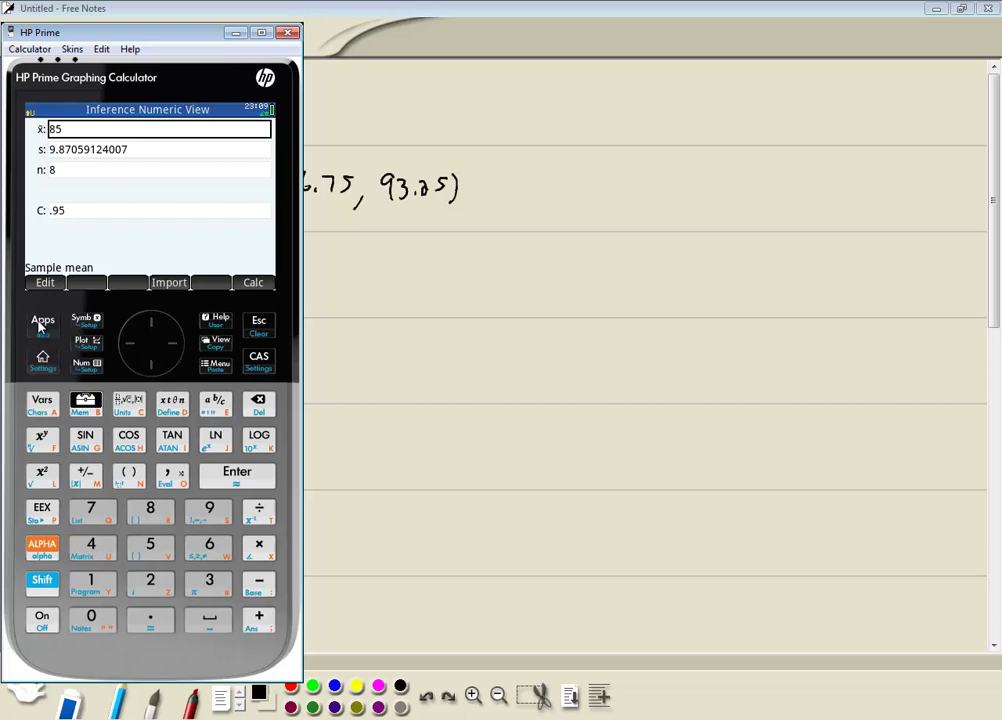
{"action": "left_click", "coordinate": [40, 323]}
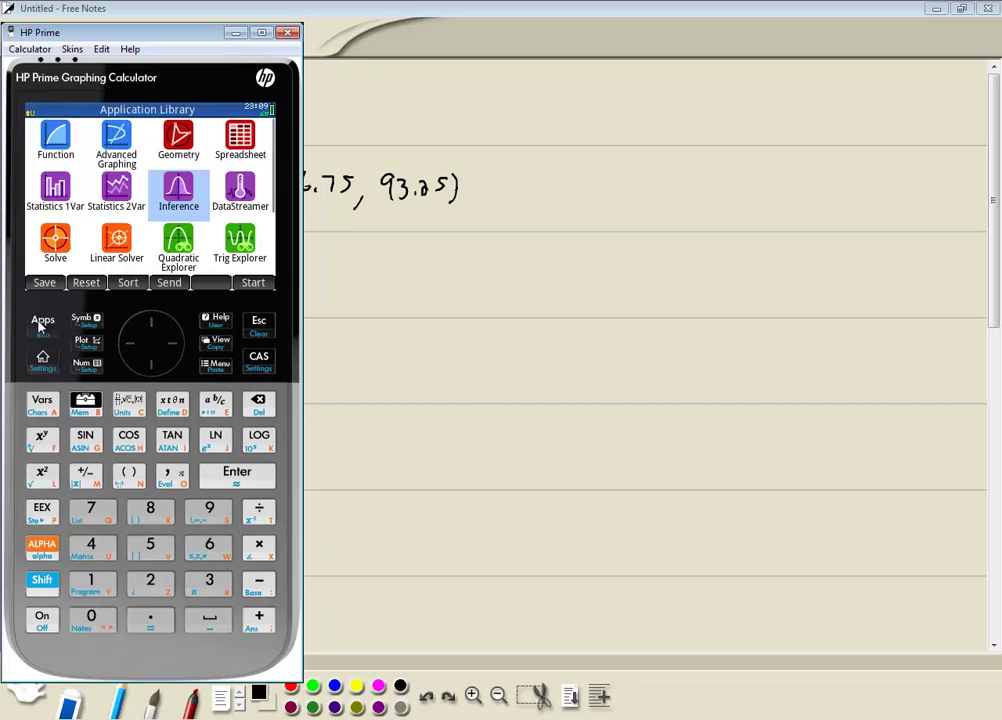